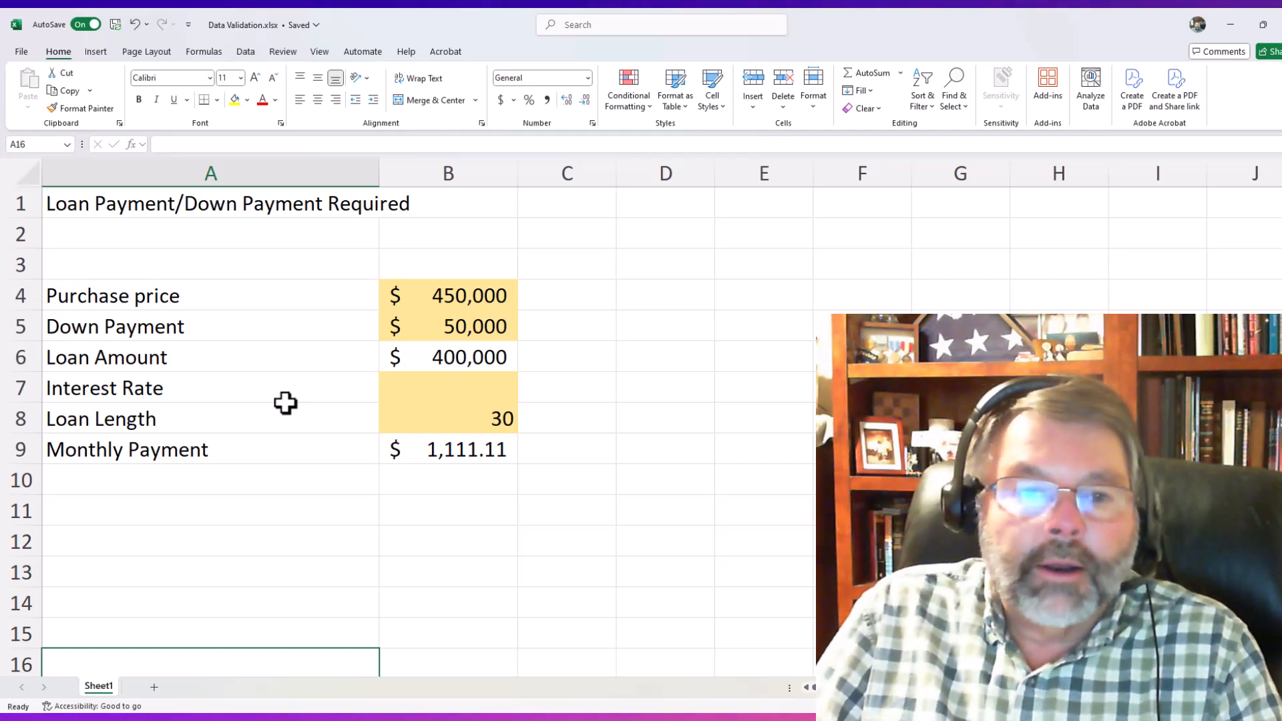
- Start a data validation rule on the Interest Rate cell B7 that allows only decimal values
left_click(468, 386)
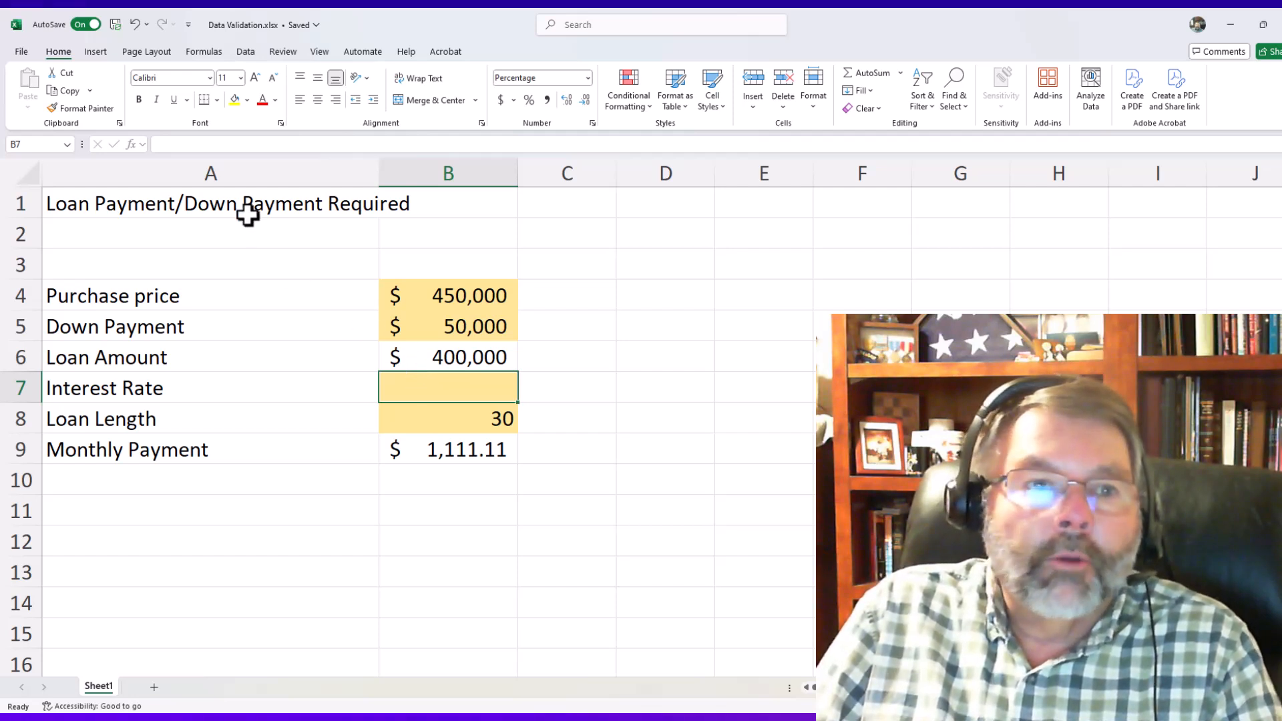
left_click(245, 51)
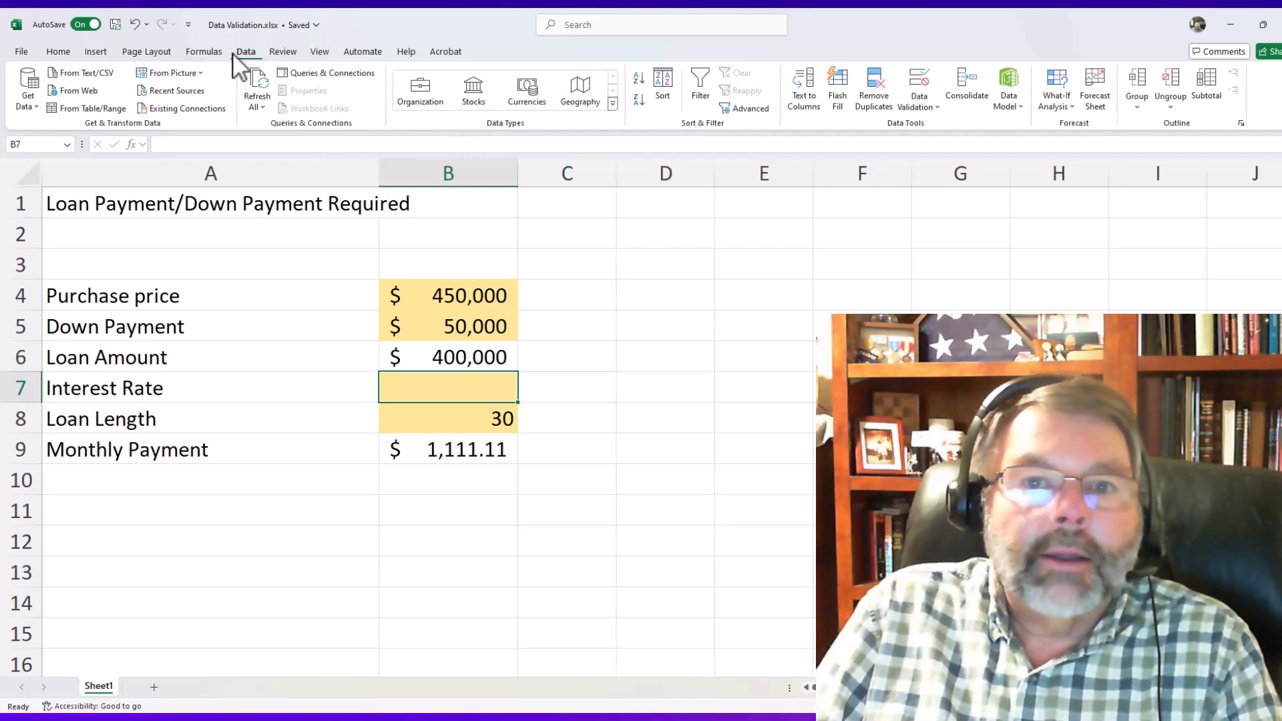
left_click(920, 105)
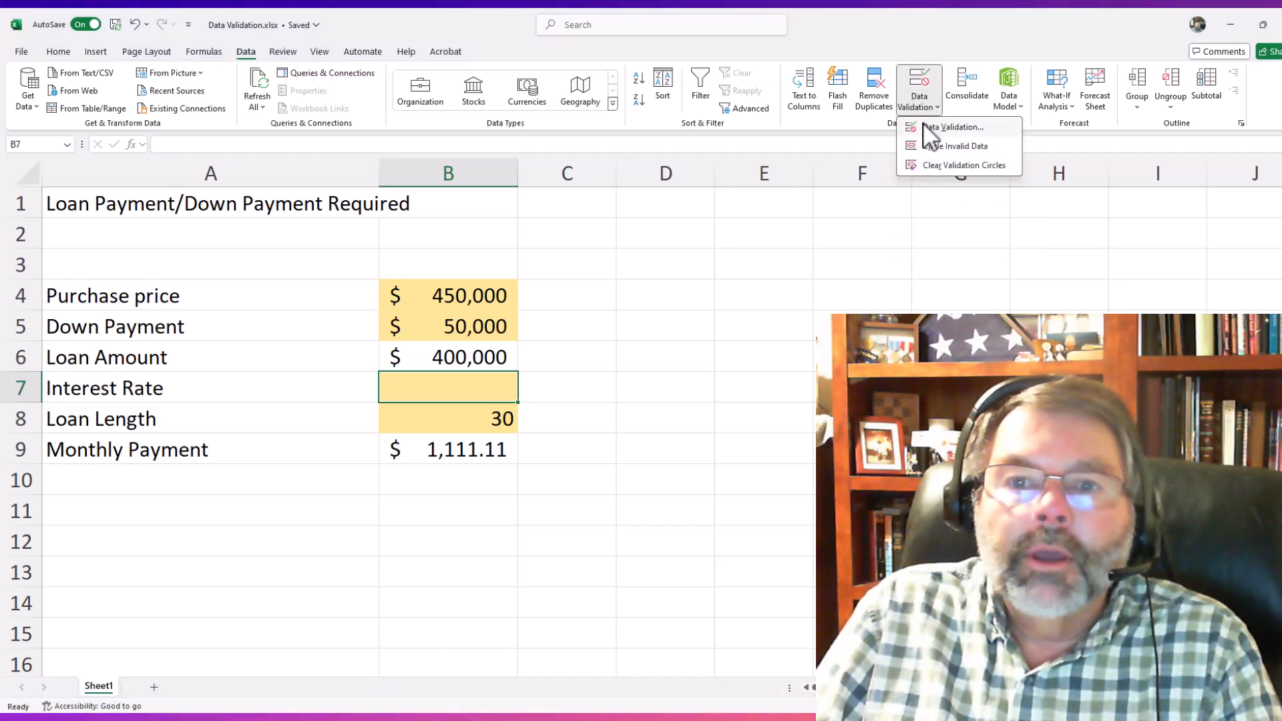
left_click(943, 126)
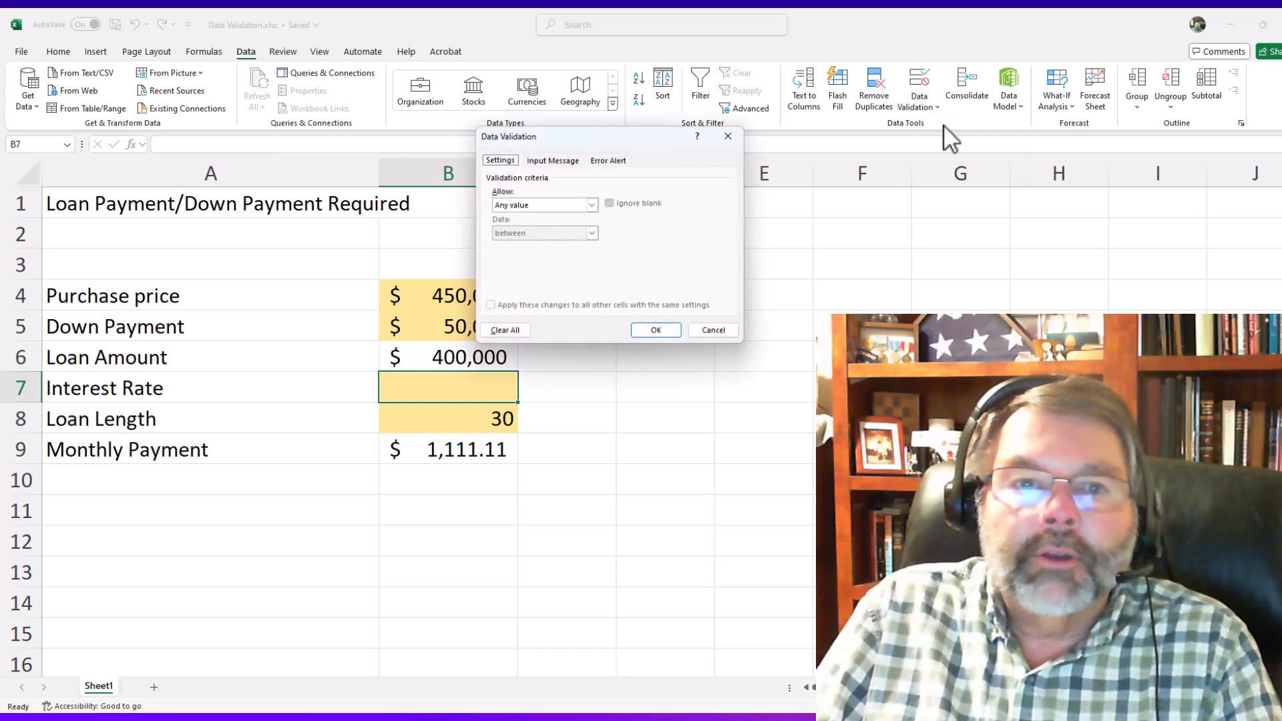
left_click_drag(603, 139, 712, 248)
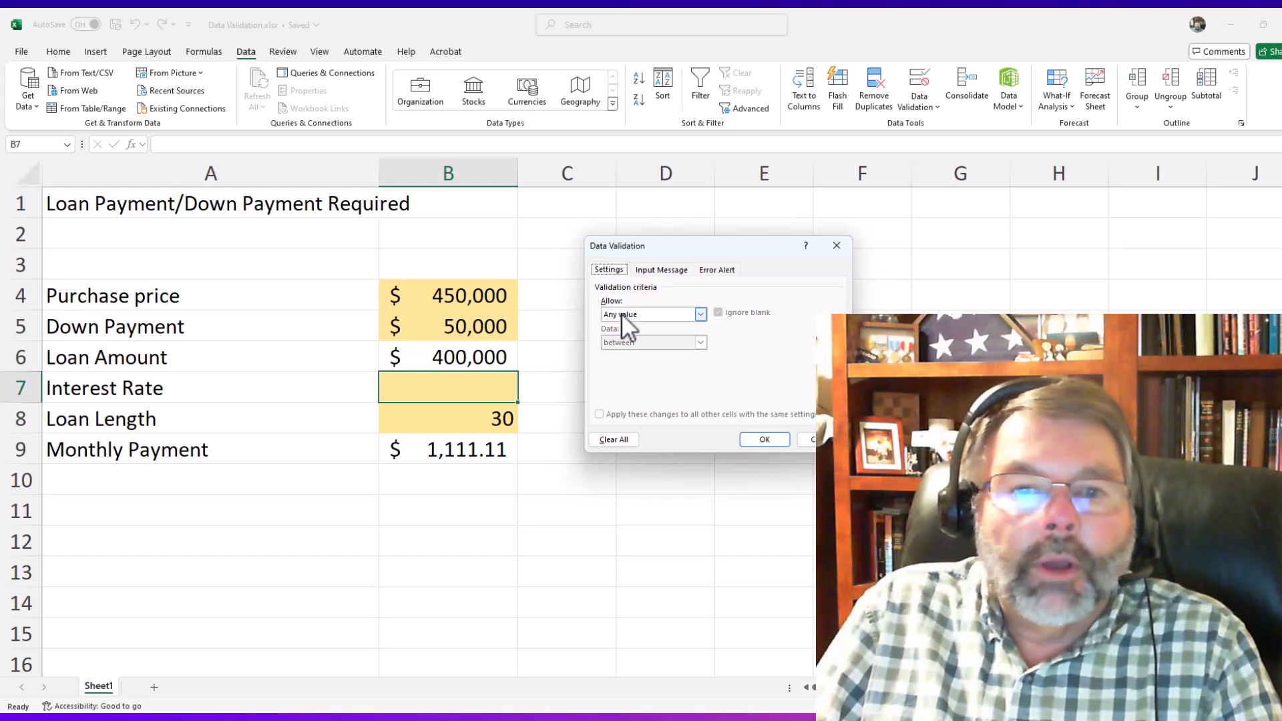
left_click(699, 311)
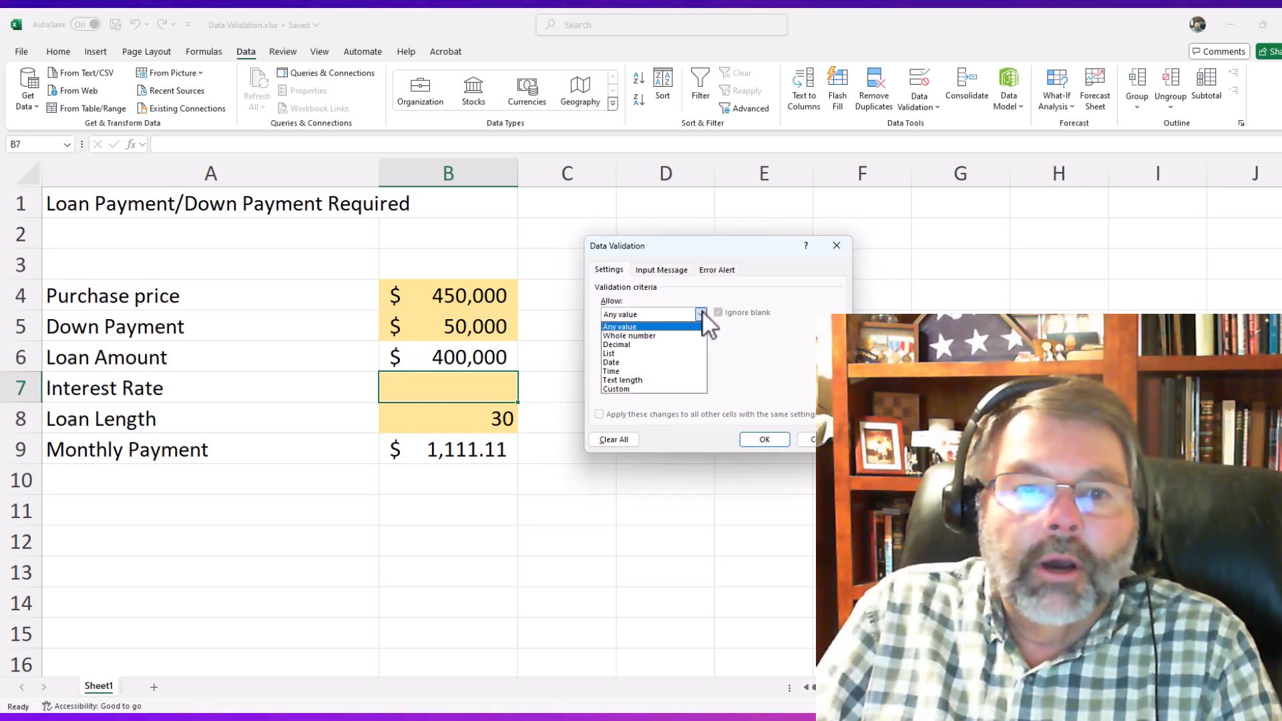
left_click(646, 344)
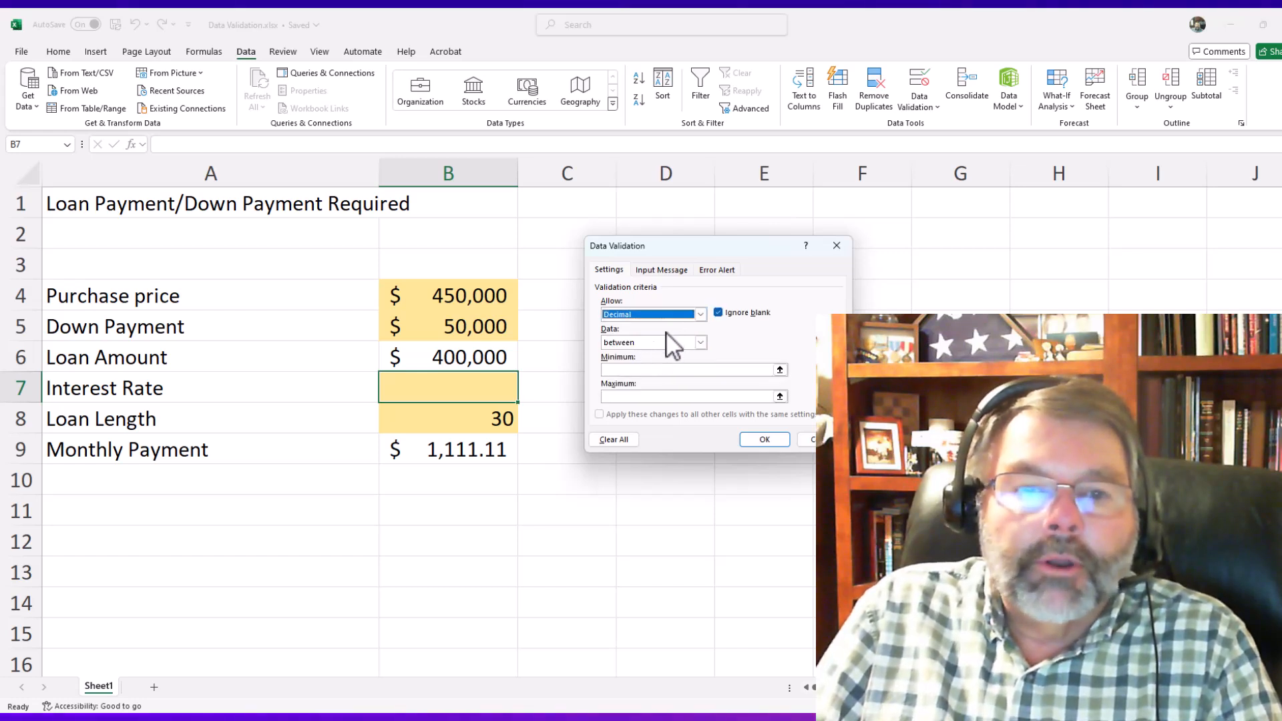
- Limit the allowed interest rate to a minimum of .04 and a maximum of .08
left_click(649, 370)
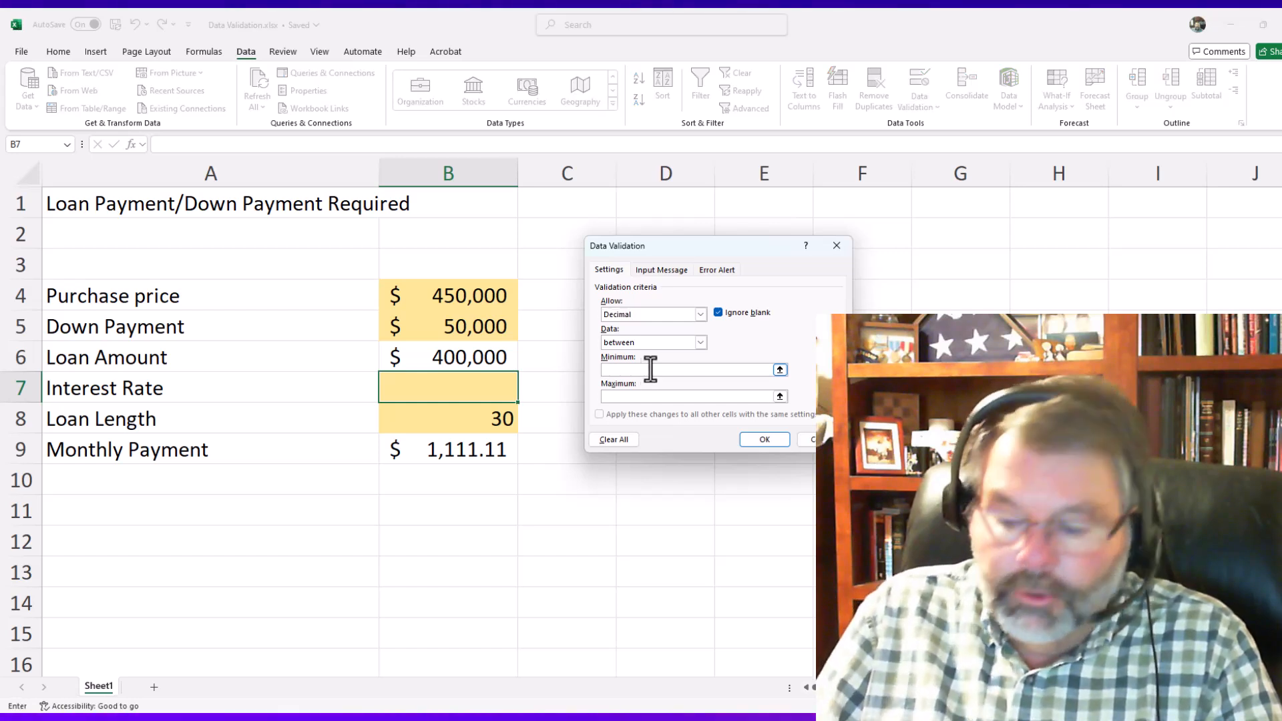
type(".04")
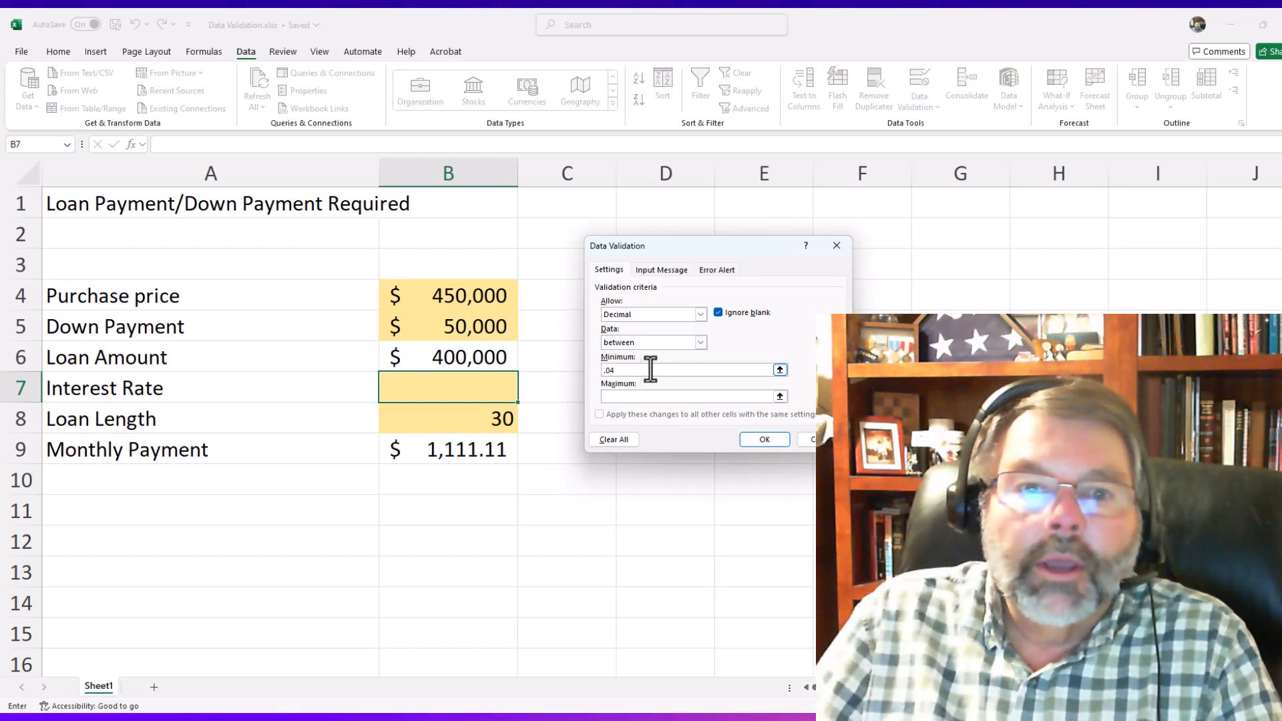
left_click(647, 395)
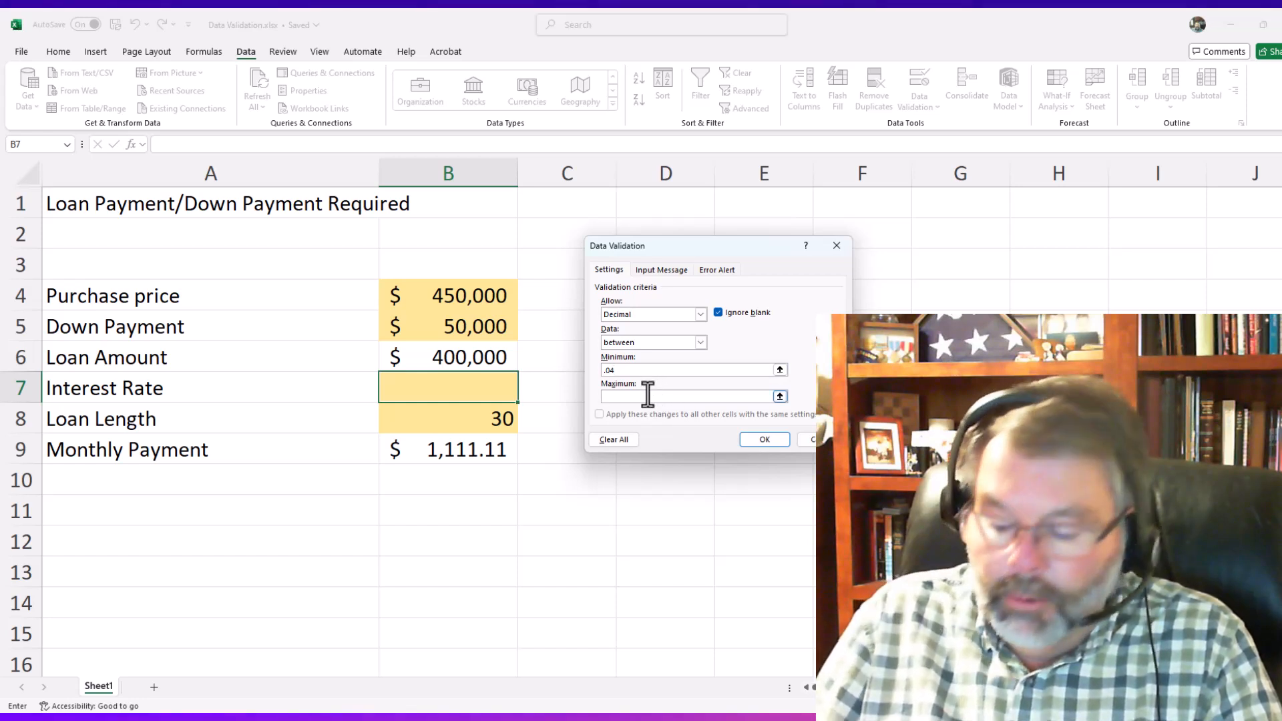
type(".08")
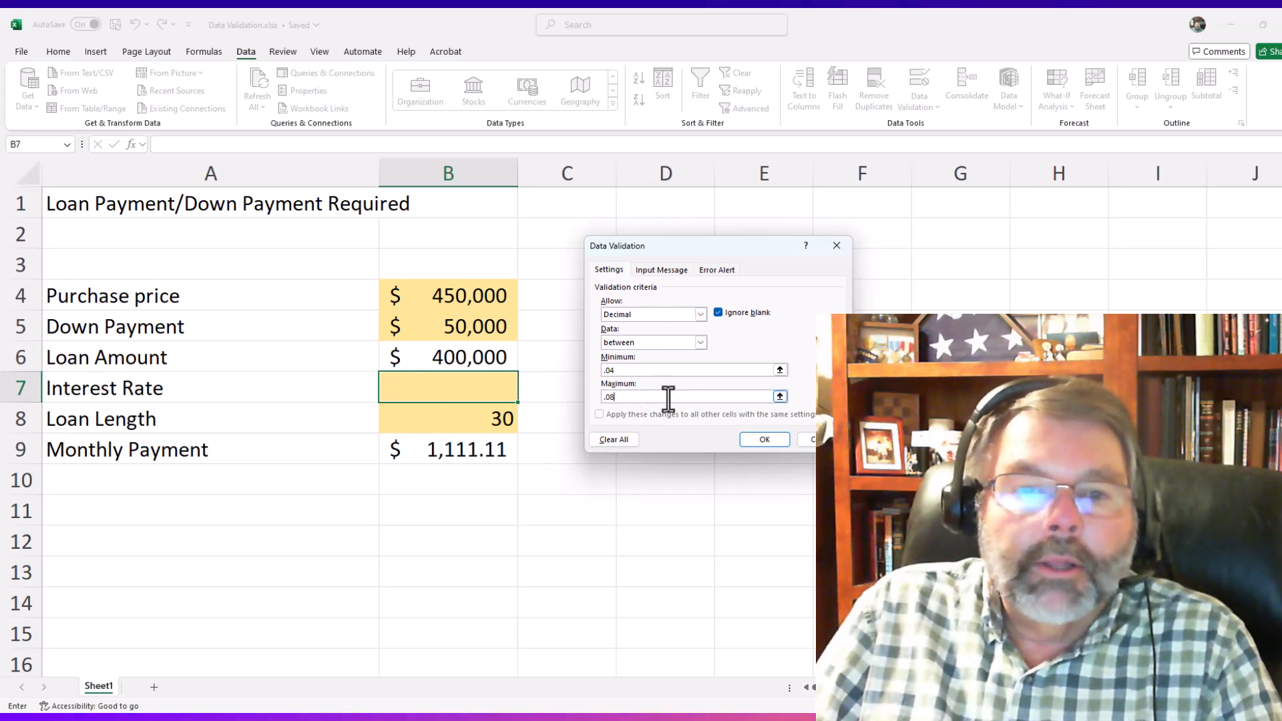
- Give the validation rule's input message the title "Interest Rate"
left_click(668, 270)
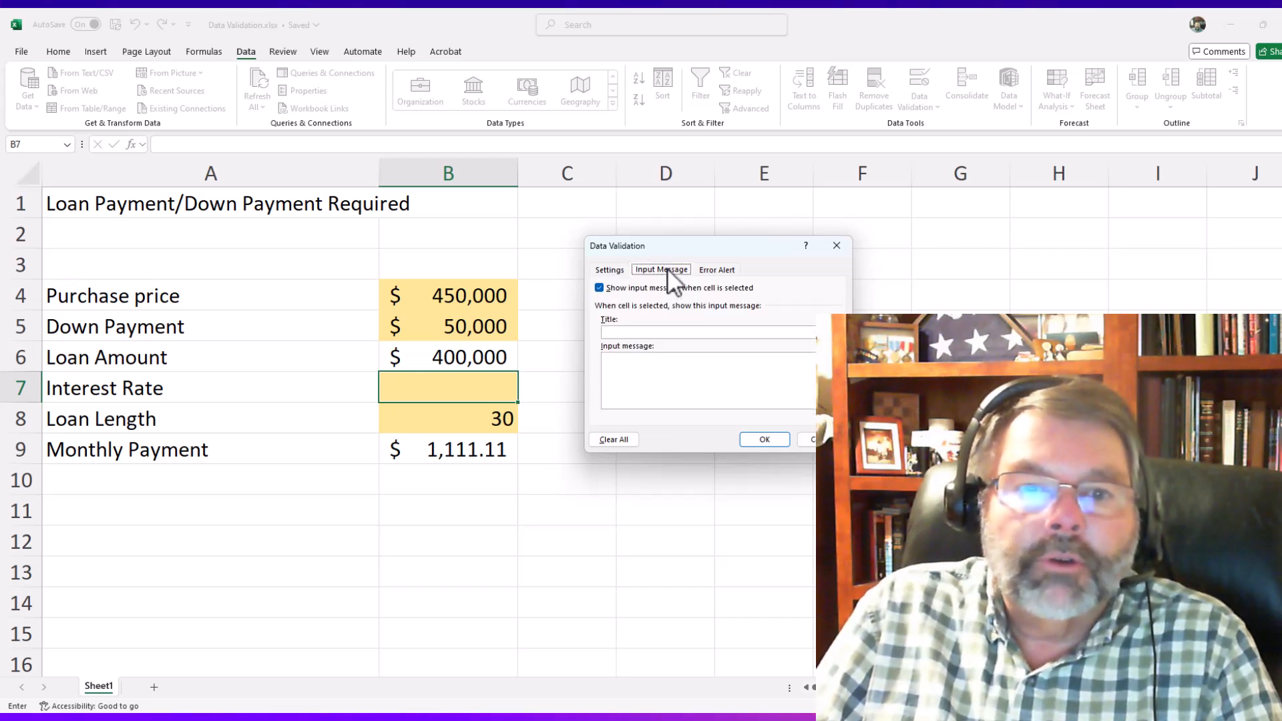
left_click(644, 335)
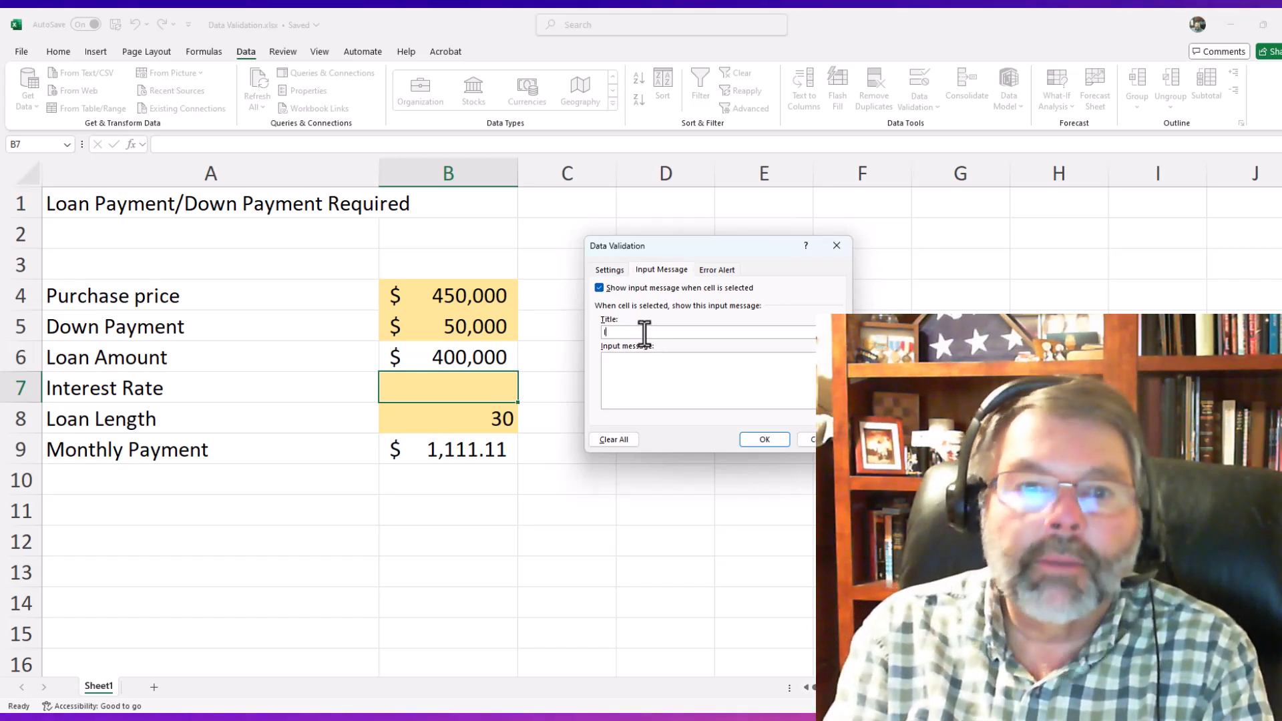
type("Inter")
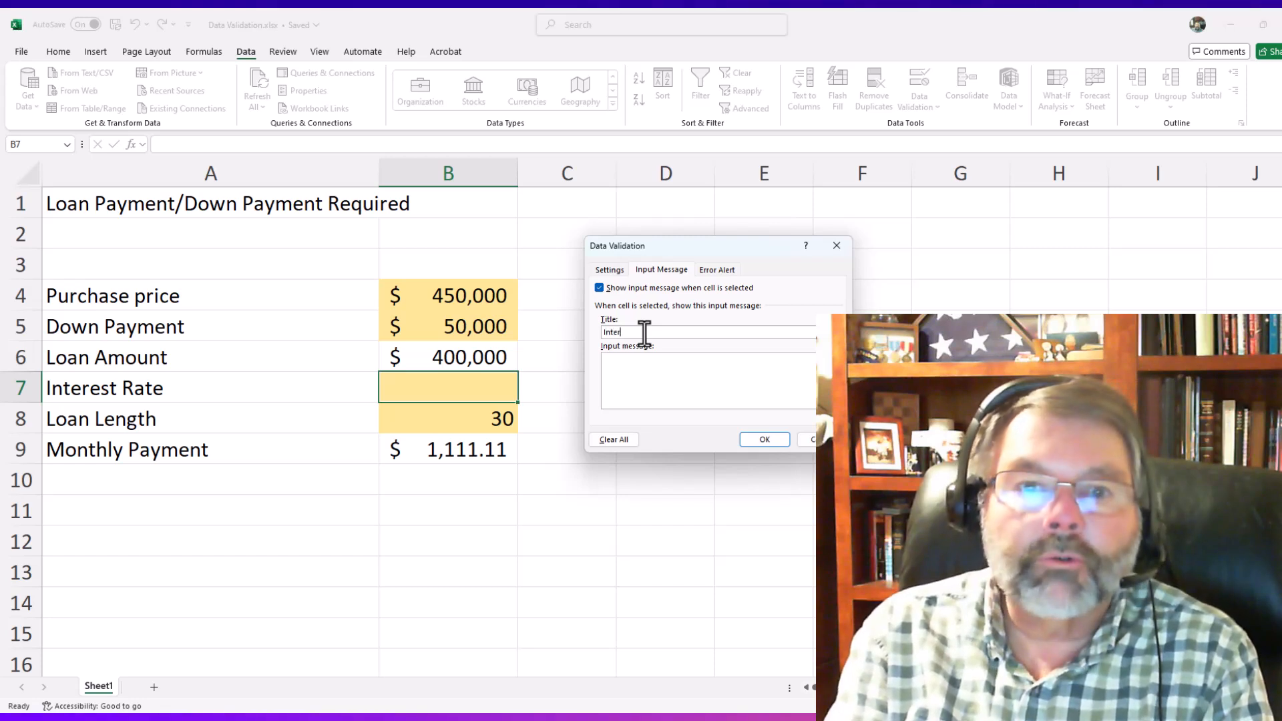
type("et")
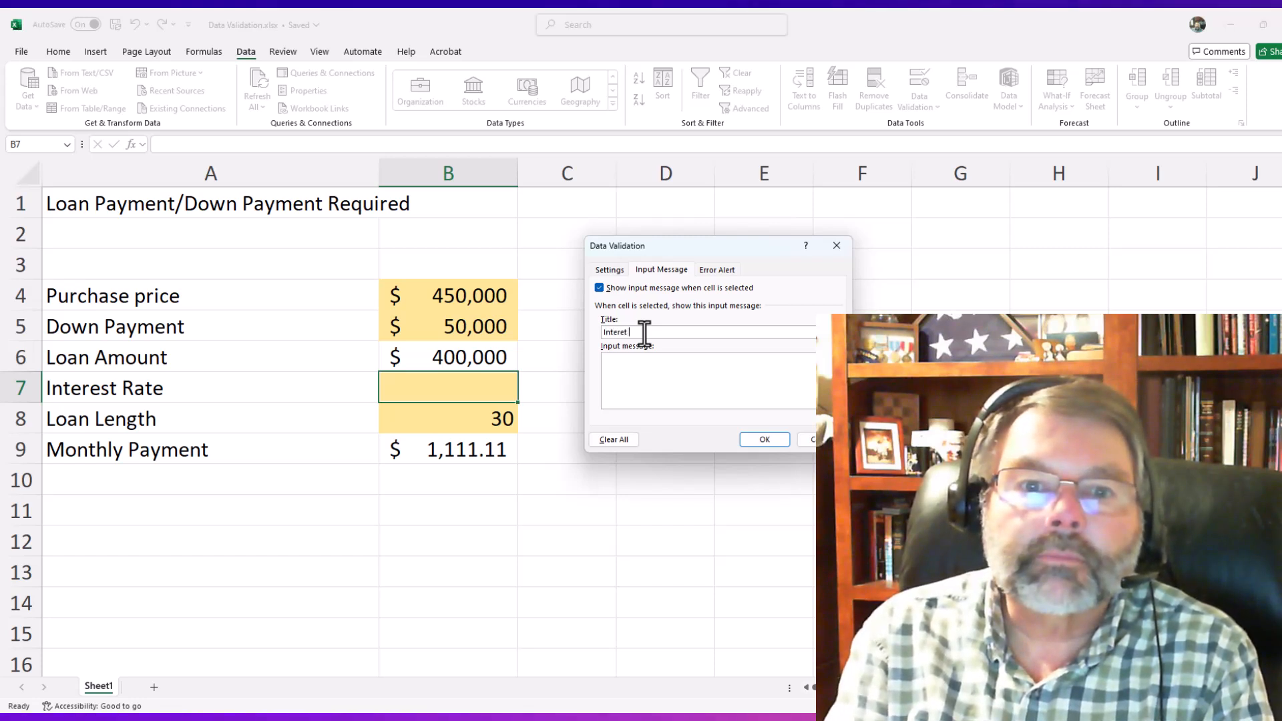
key("BackSpace")
key("BackSpace")
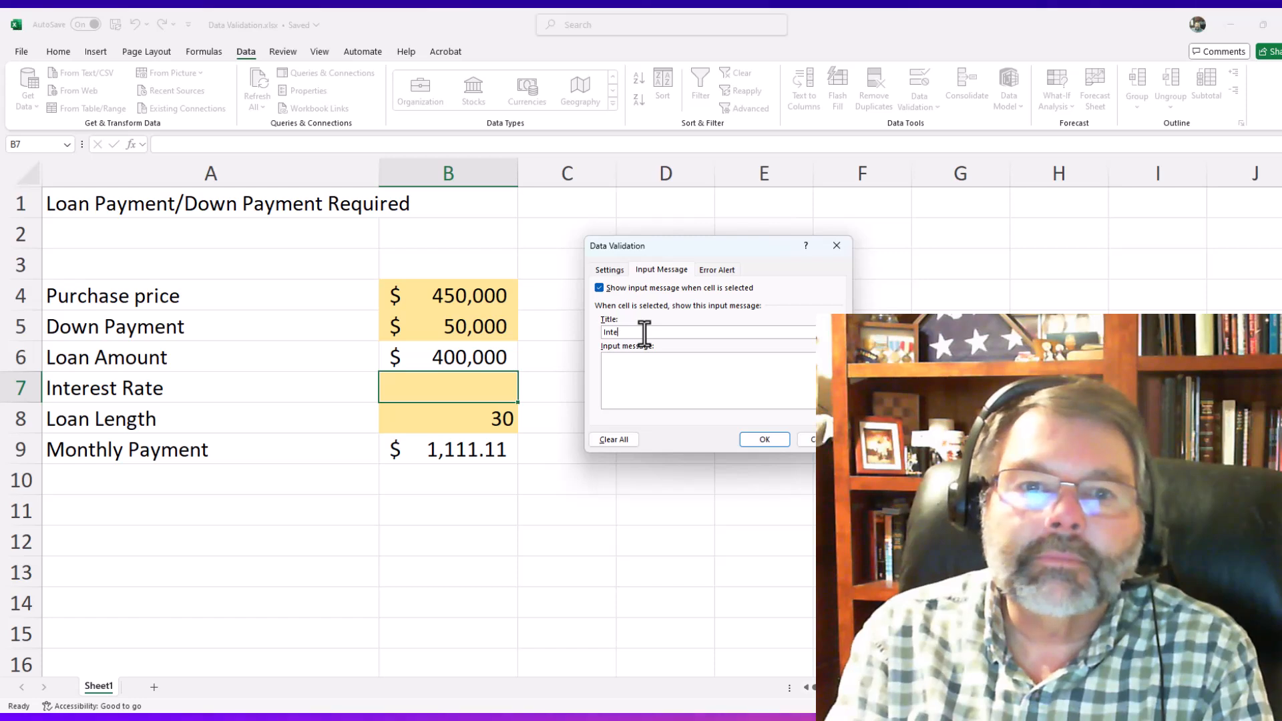
type("est Rate")
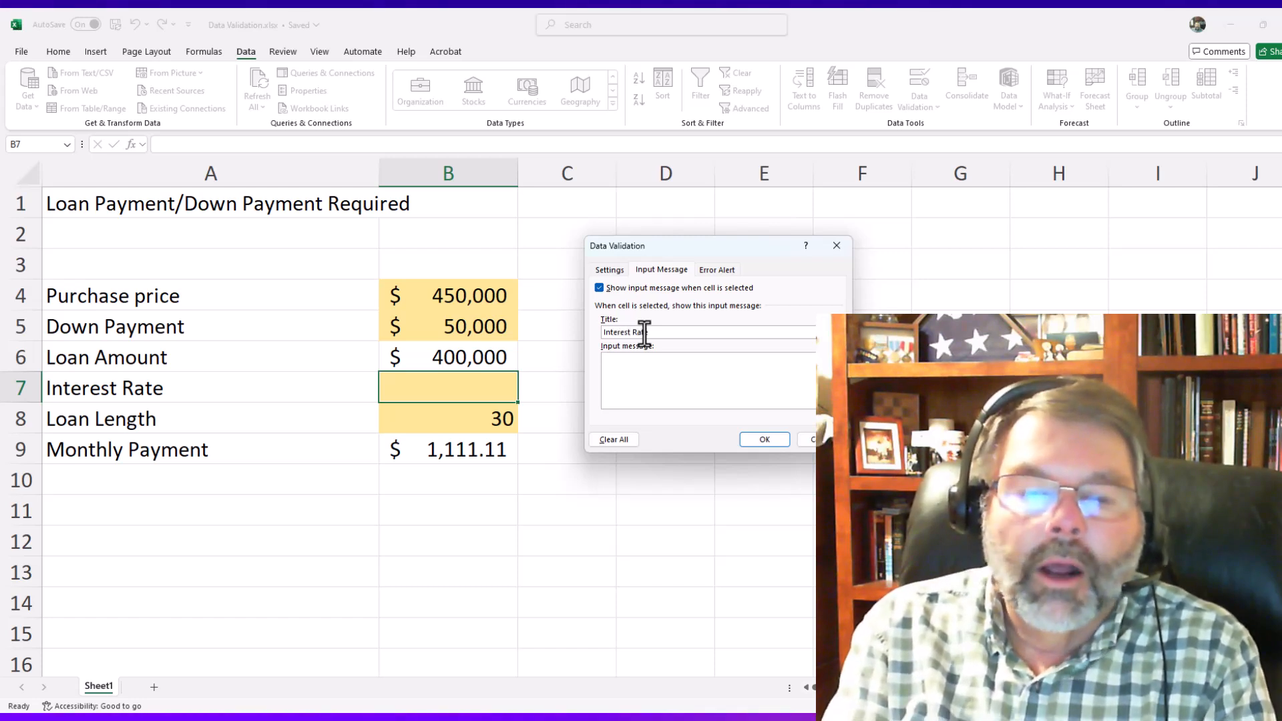
- Enter the input message text "Enter an interest reate between 4% and 8%" for the Interest Rate cell
key("Tab")
type("E")
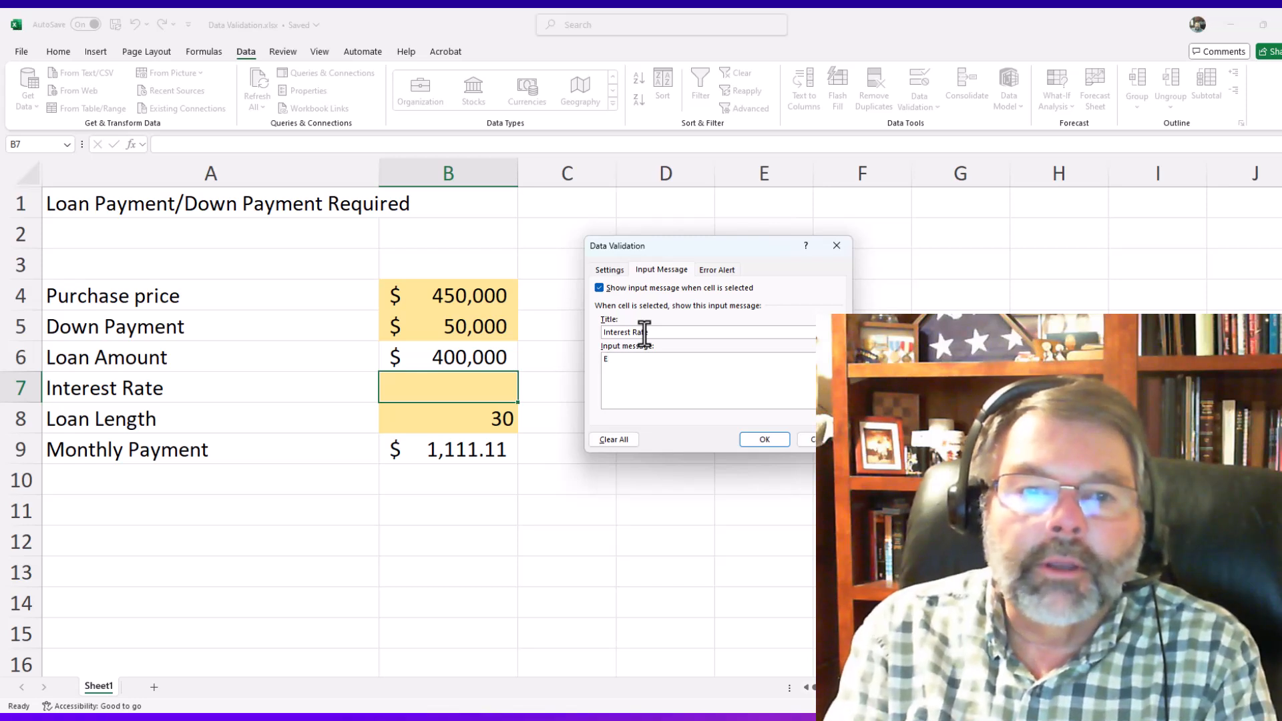
type("nter a v")
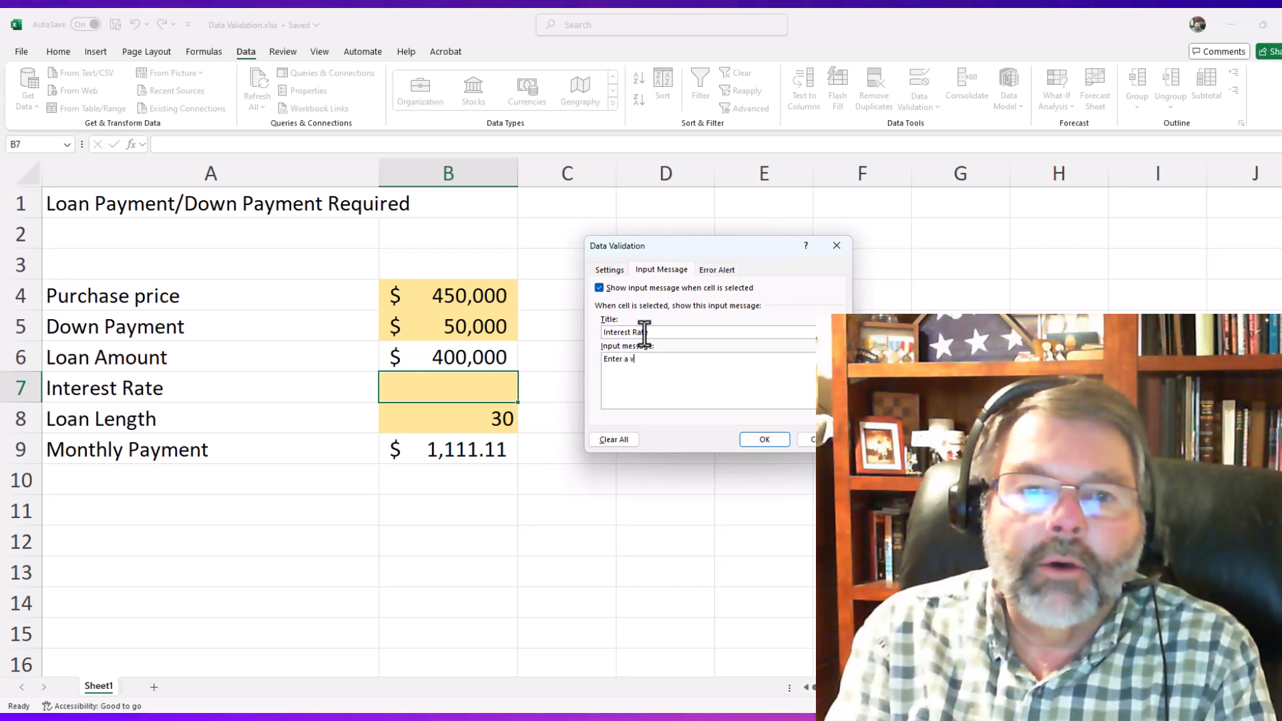
key("BackSpace")
type("n int")
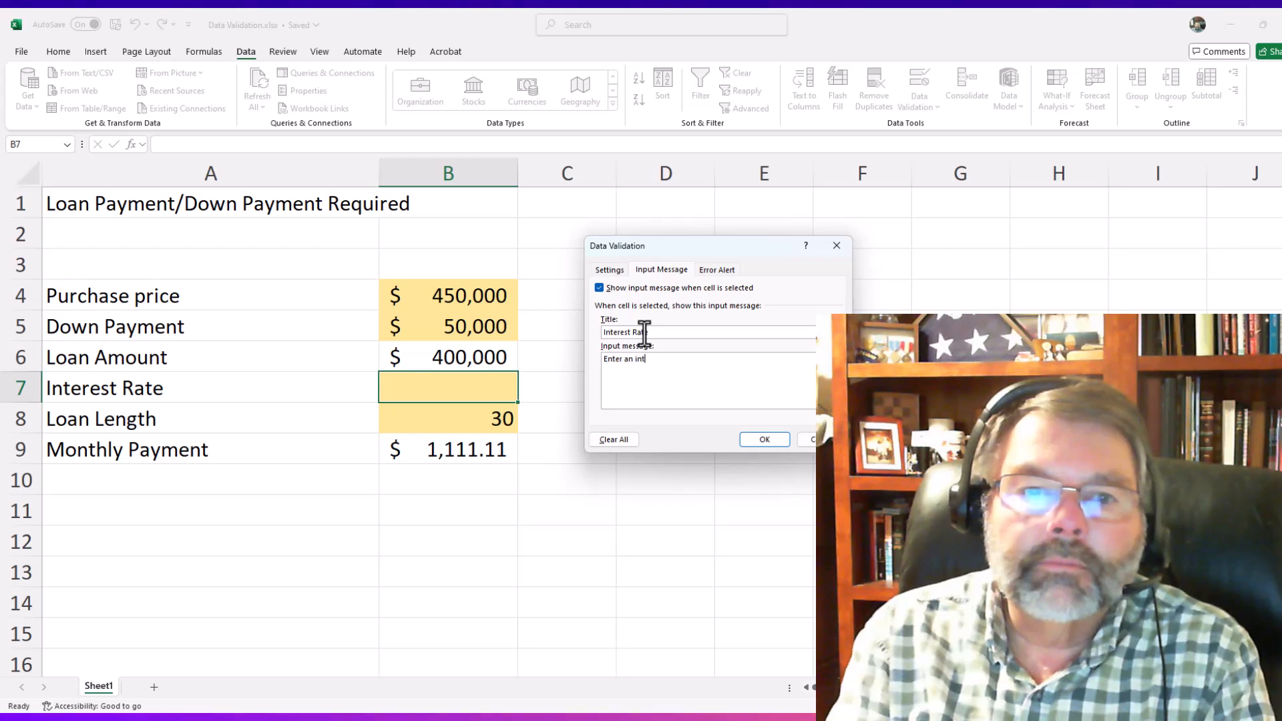
type("erest reate")
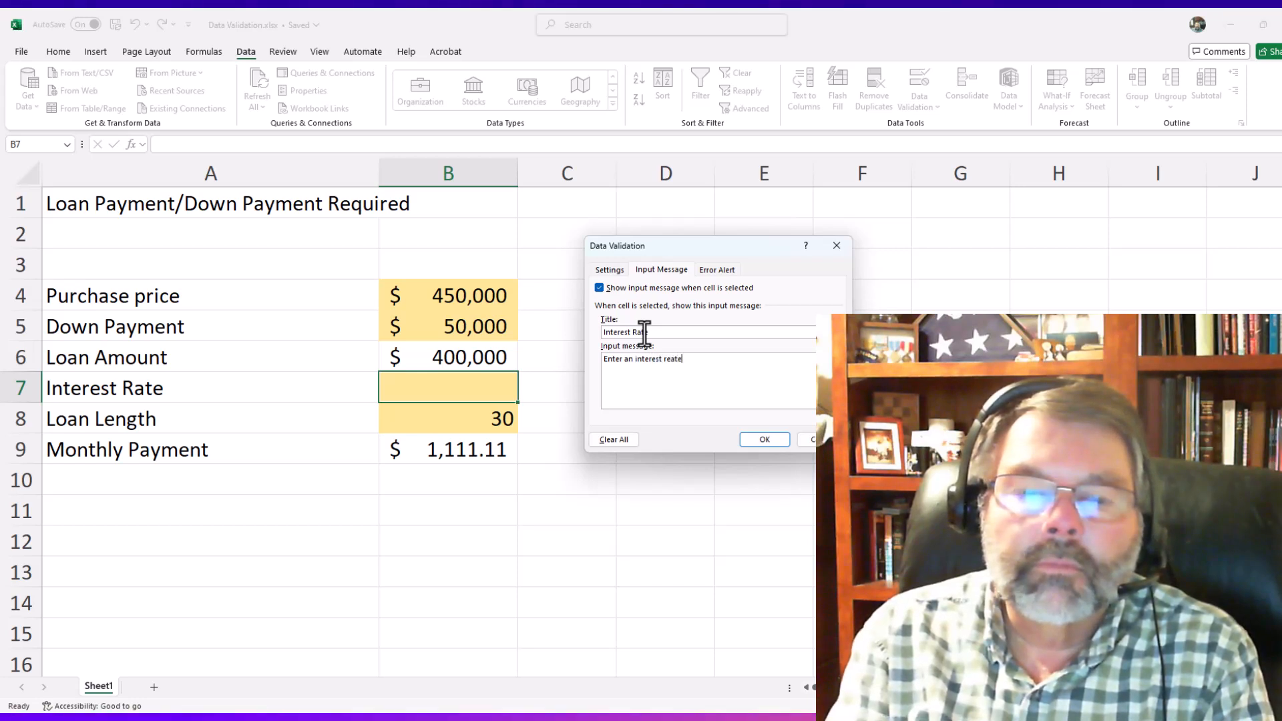
type(" btetw")
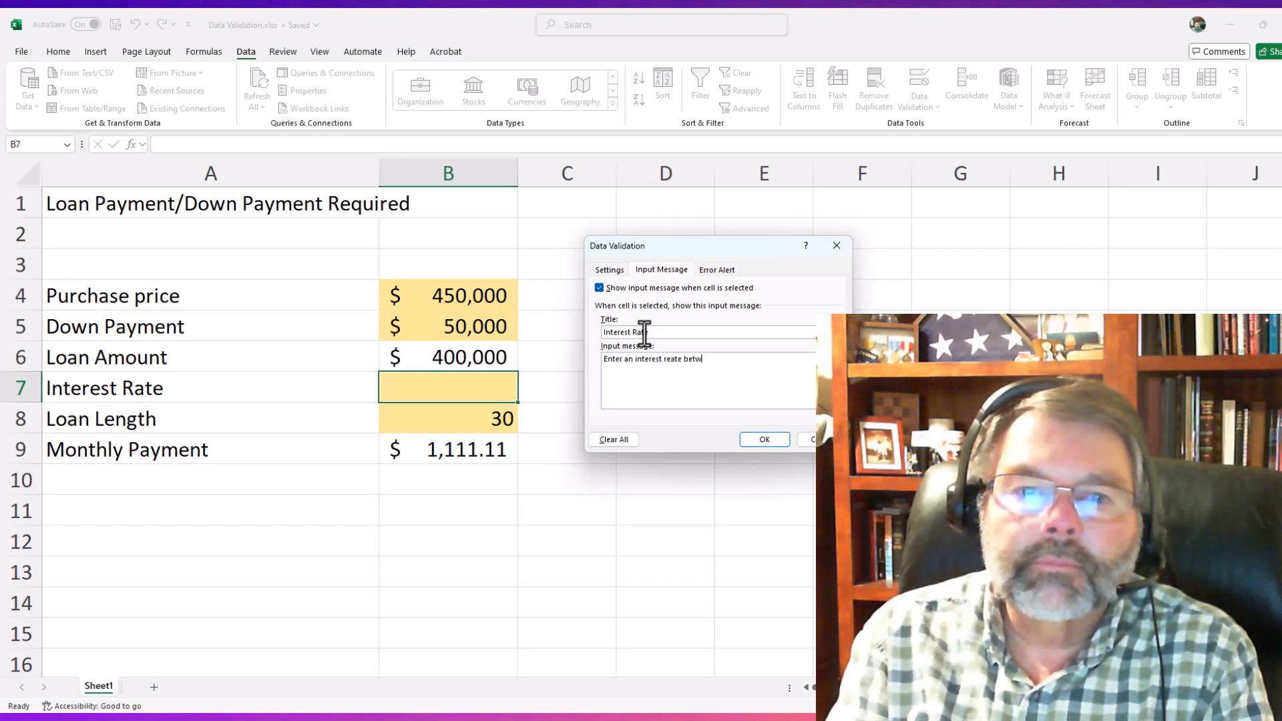
type("een 4%")
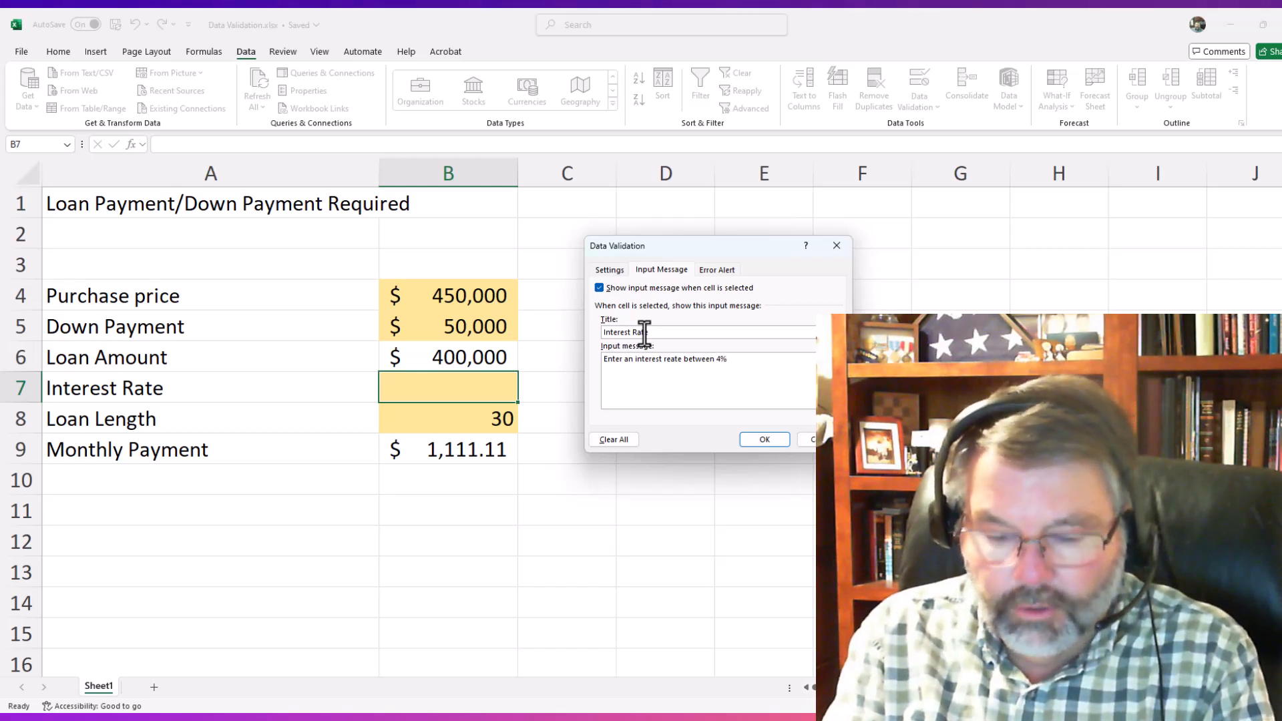
type(" and 8%")
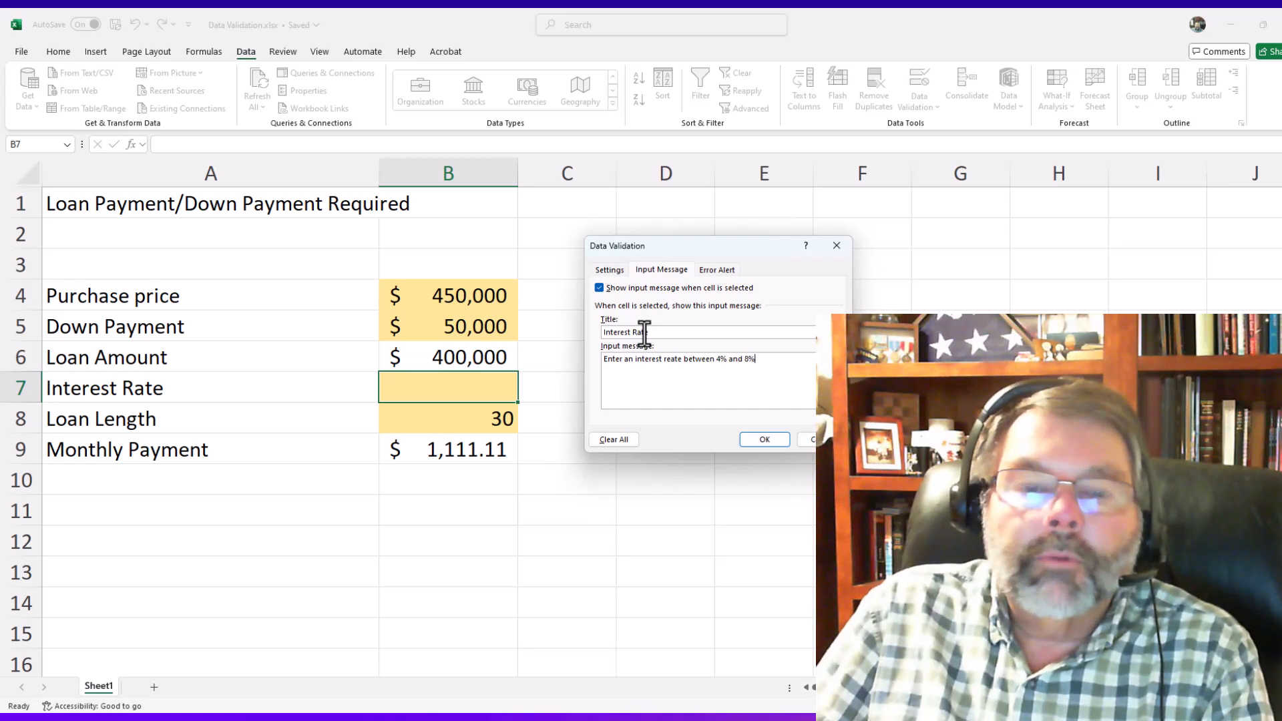
- Set the error alert style to Stop and title the alert "Interest Rate Error"
left_click(721, 271)
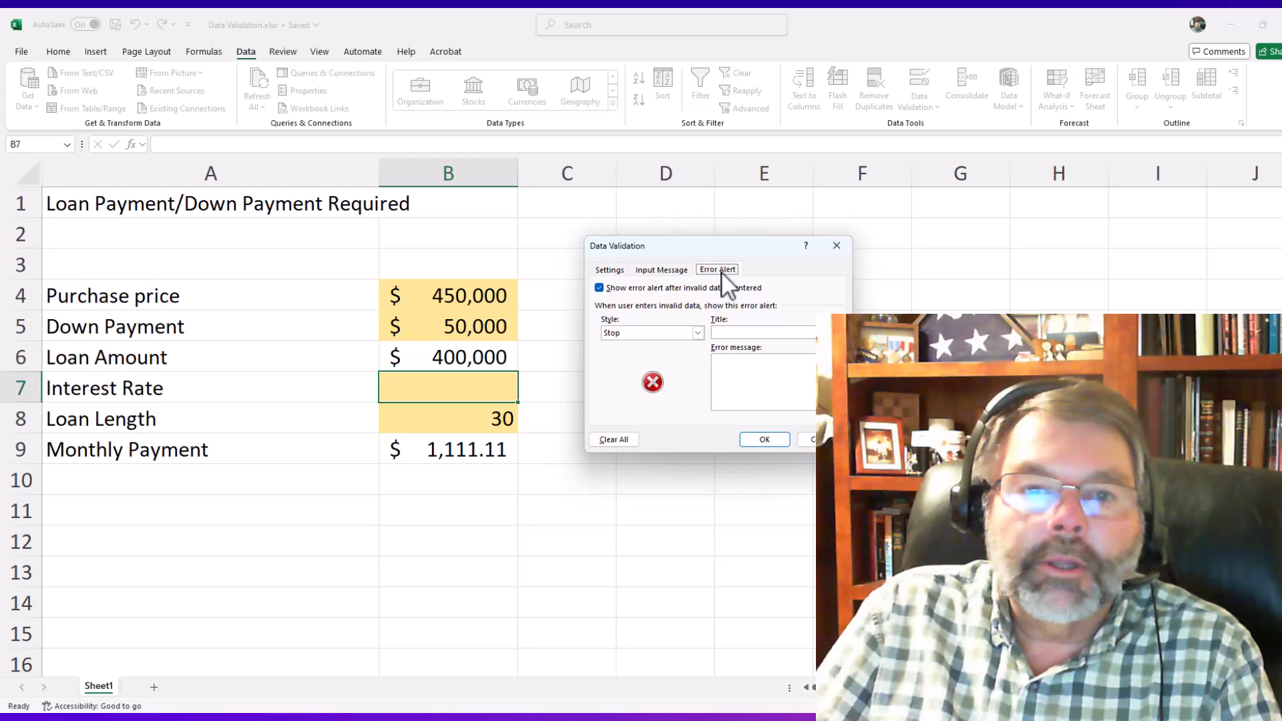
left_click(697, 332)
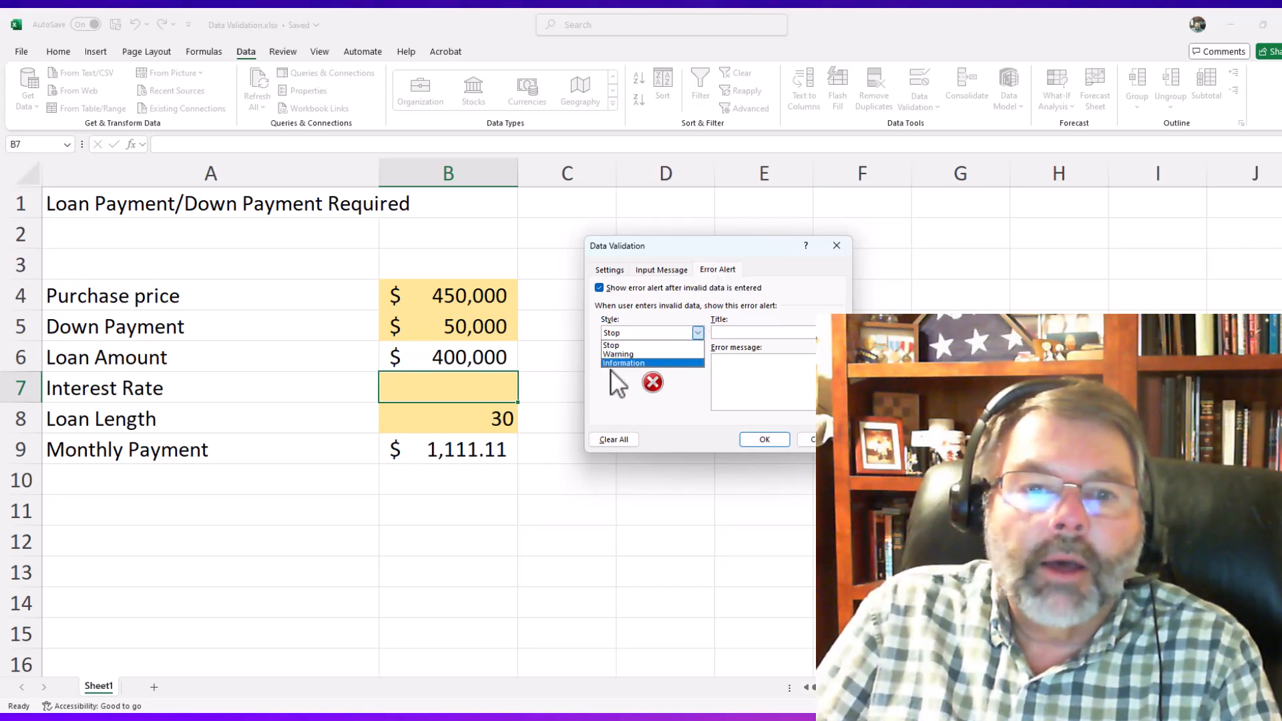
left_click(612, 346)
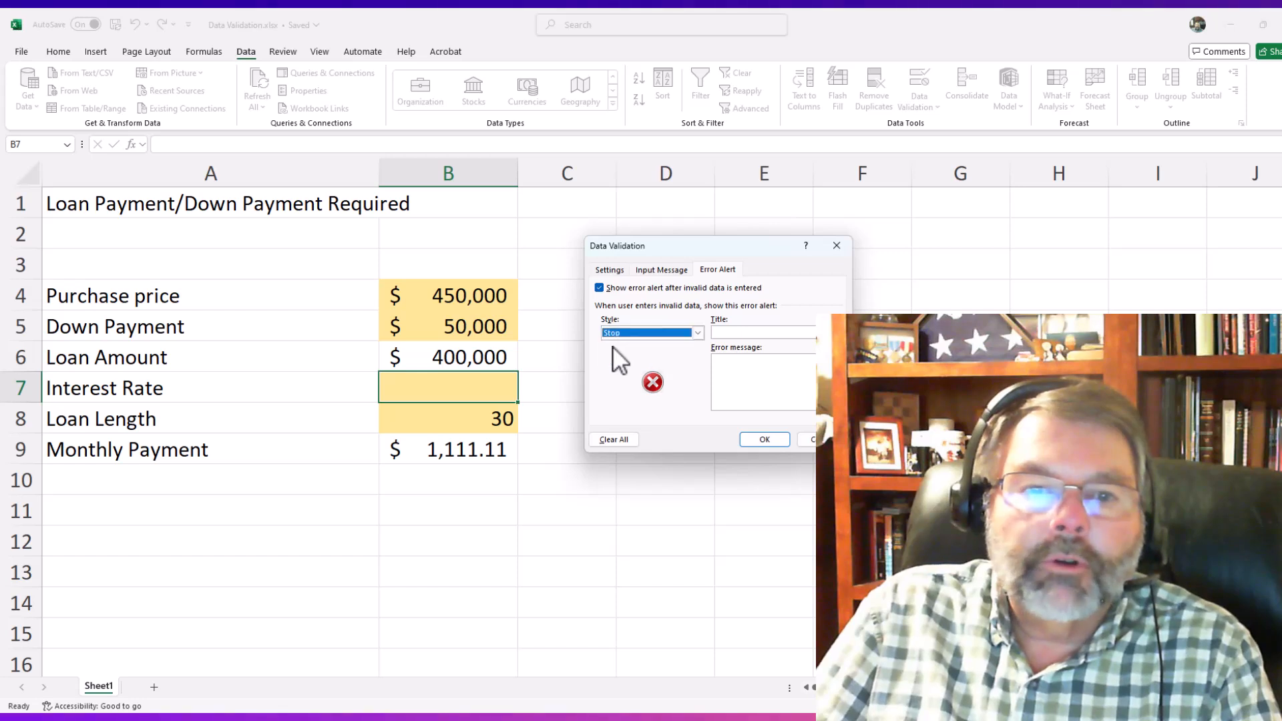
left_click(731, 334)
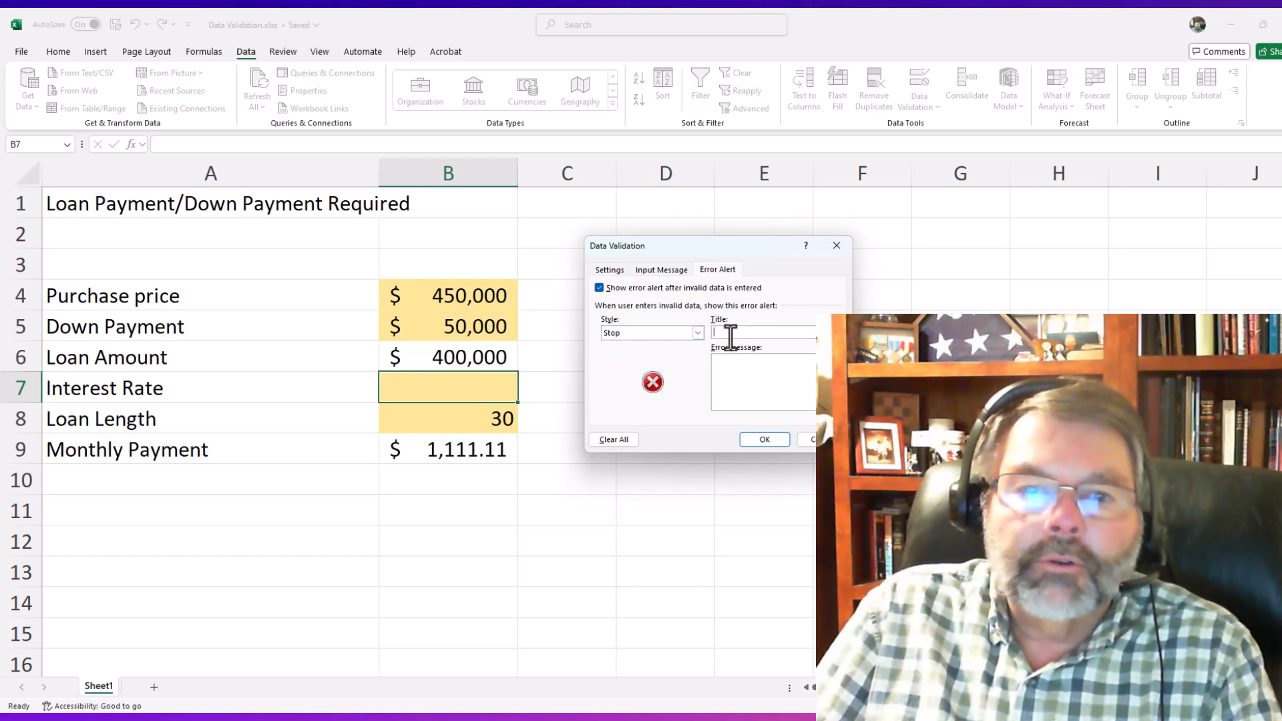
type("In")
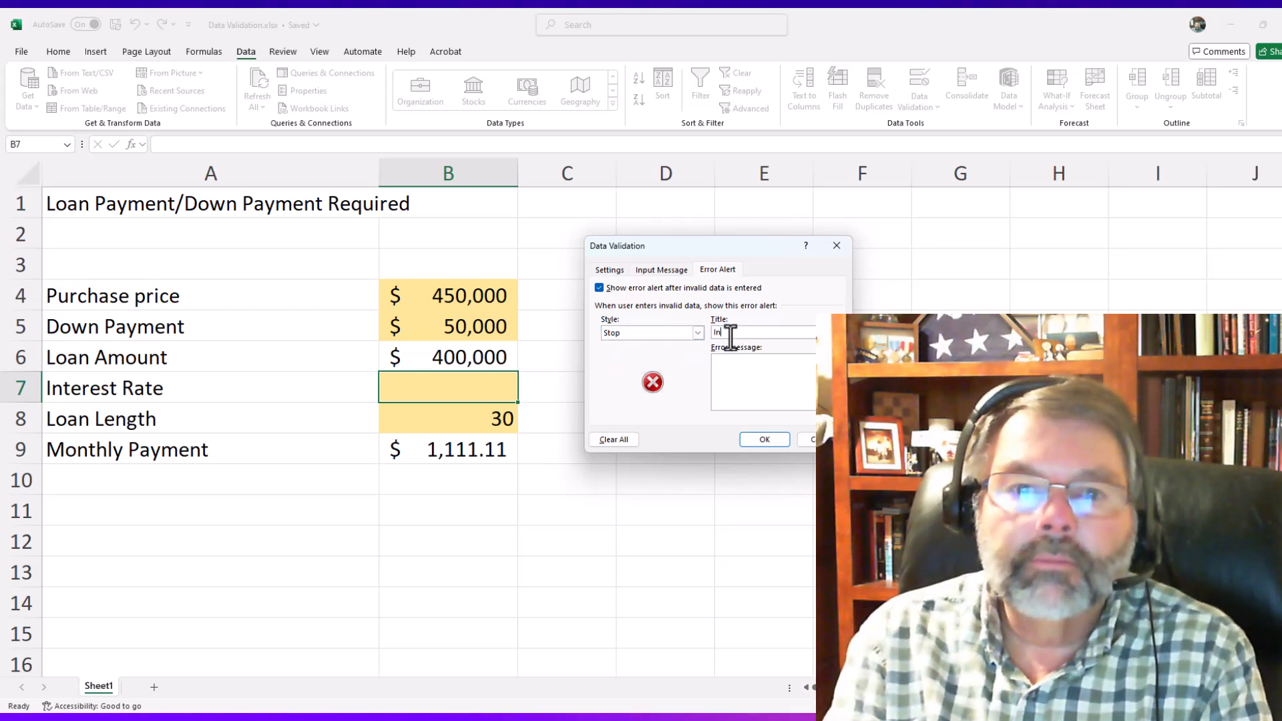
type("terest ")
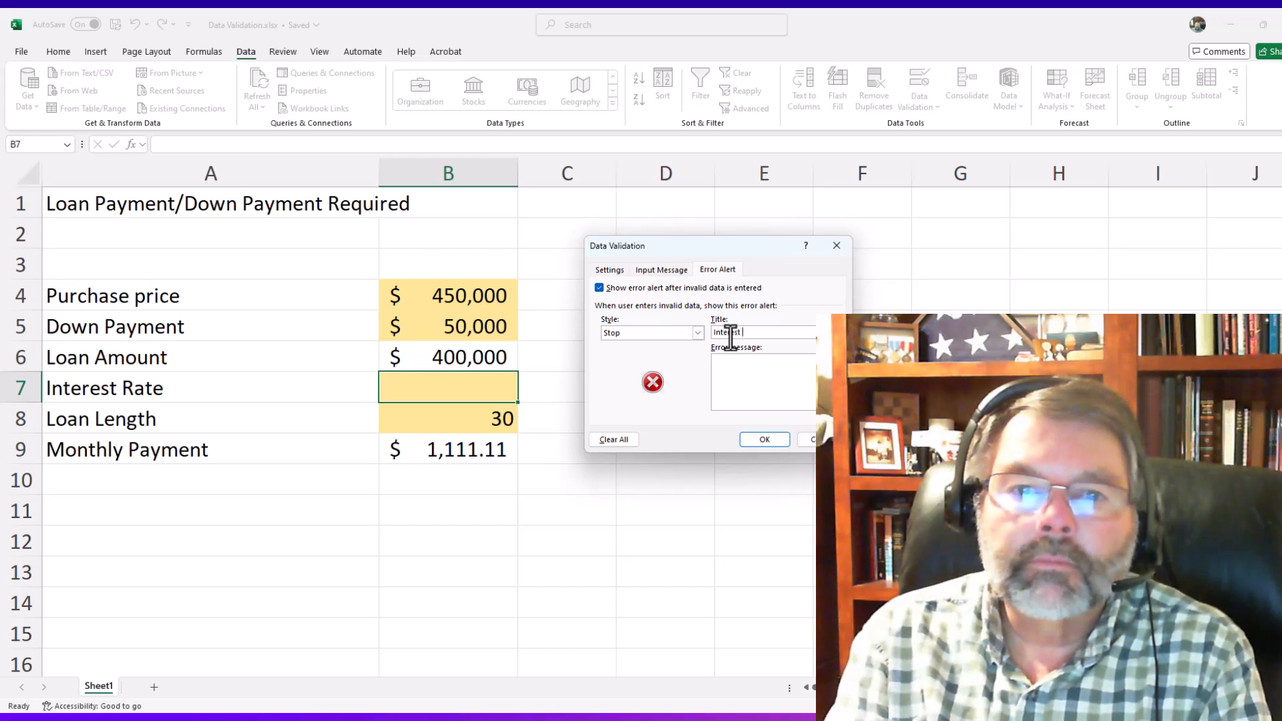
type("Rate Error")
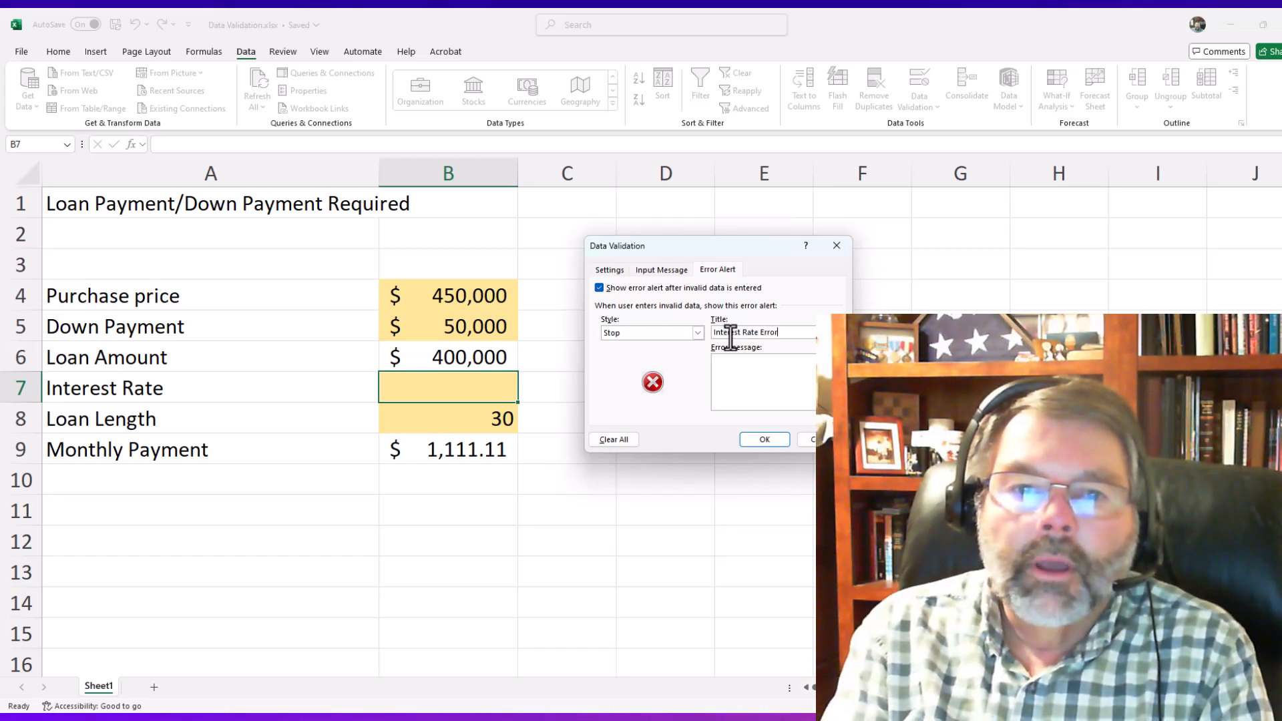
- Enter "Pay attention!!!!" as the error message of the Stop alert
key("Tab")
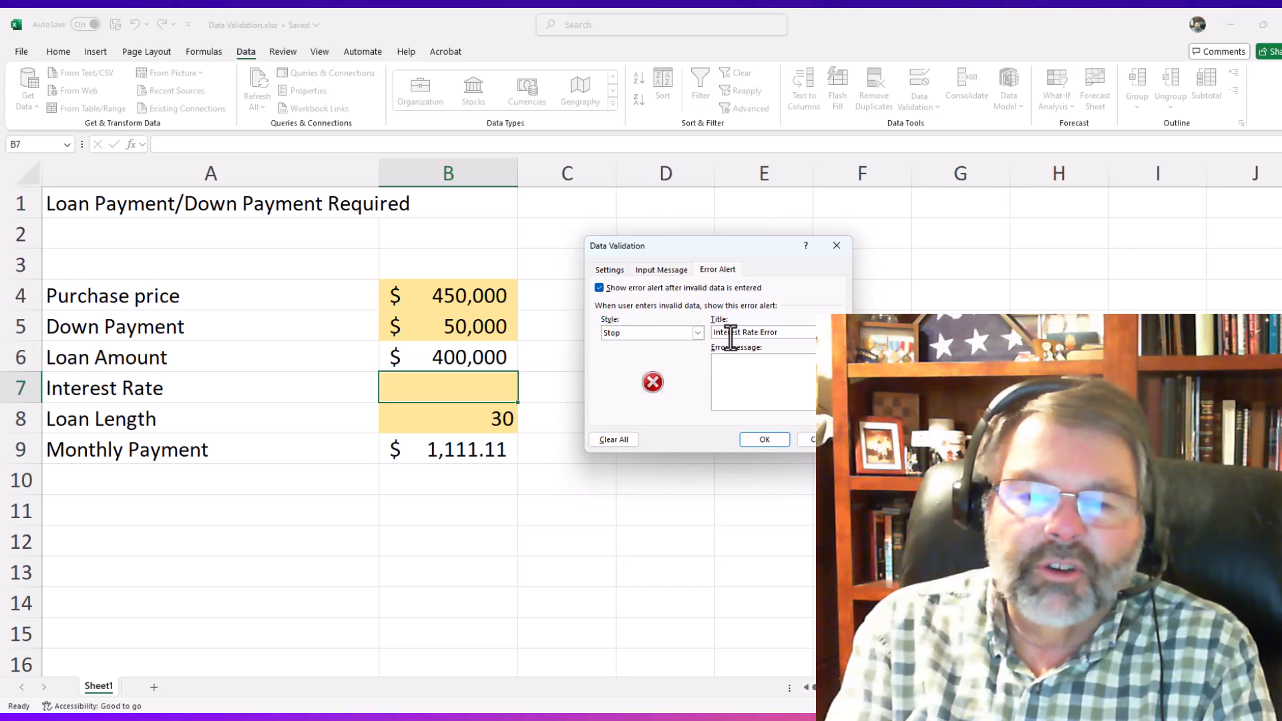
type("Pay")
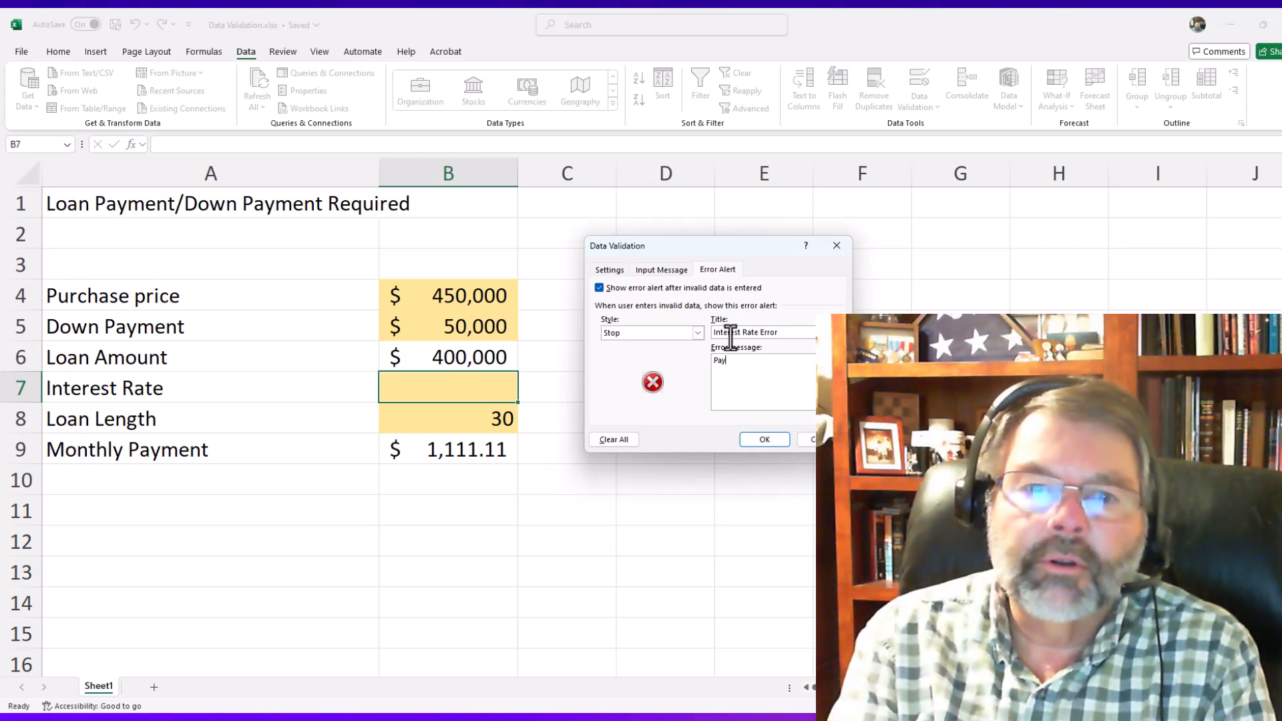
type(" atten")
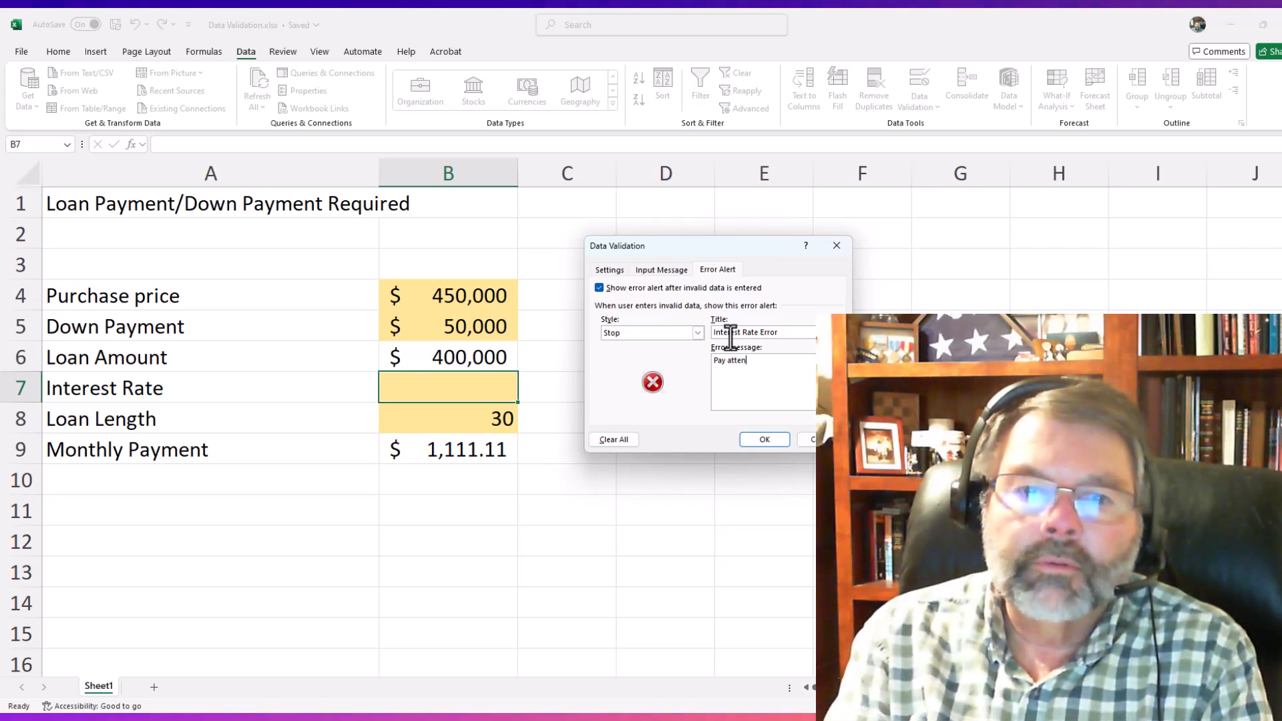
type("tion!!!!")
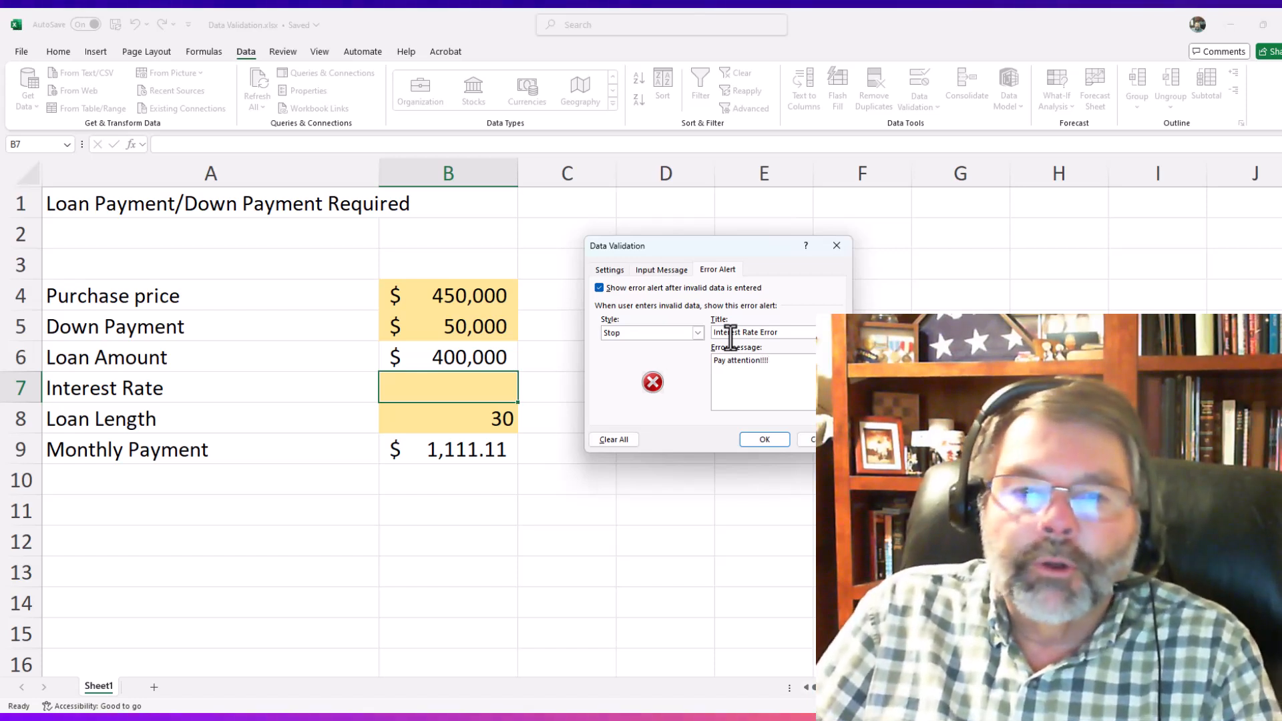
- Apply the validation settings and reselect the Interest Rate cell to check its input message
left_click(764, 439)
left_click(440, 279)
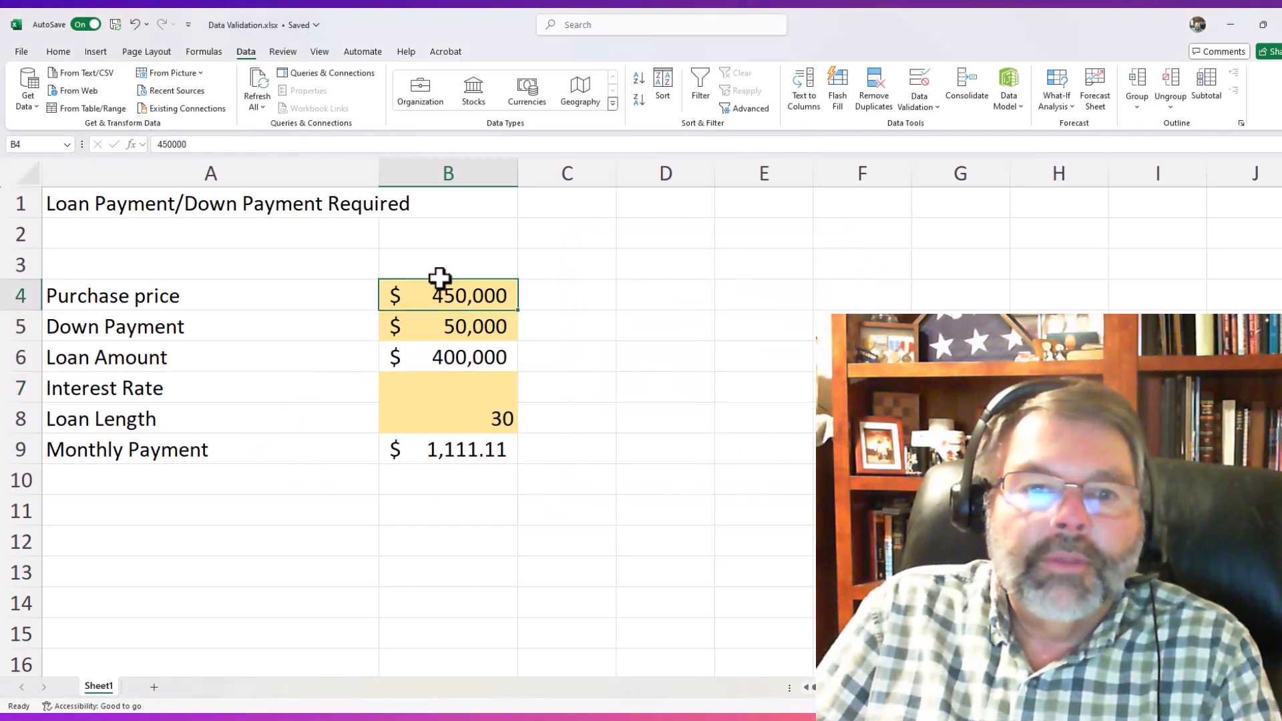
left_click(437, 384)
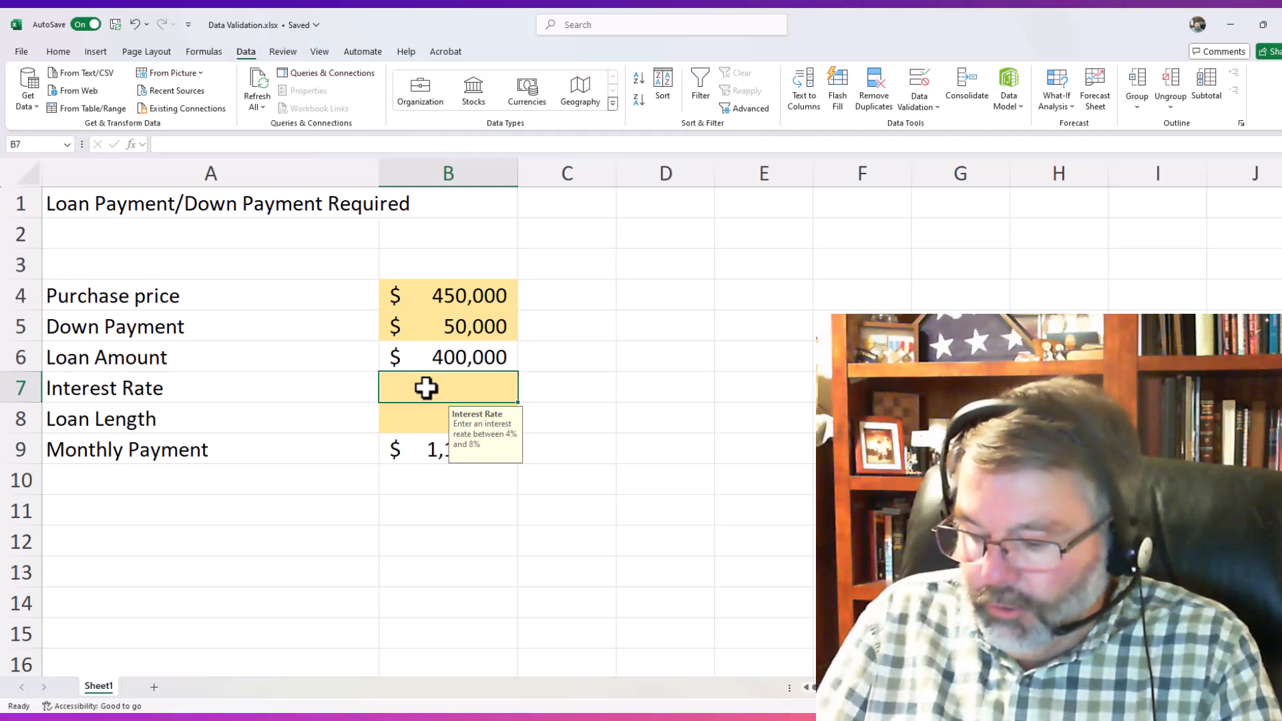
- Enter .05 in the Interest Rate cell to test a value within the allowed range
type(".")
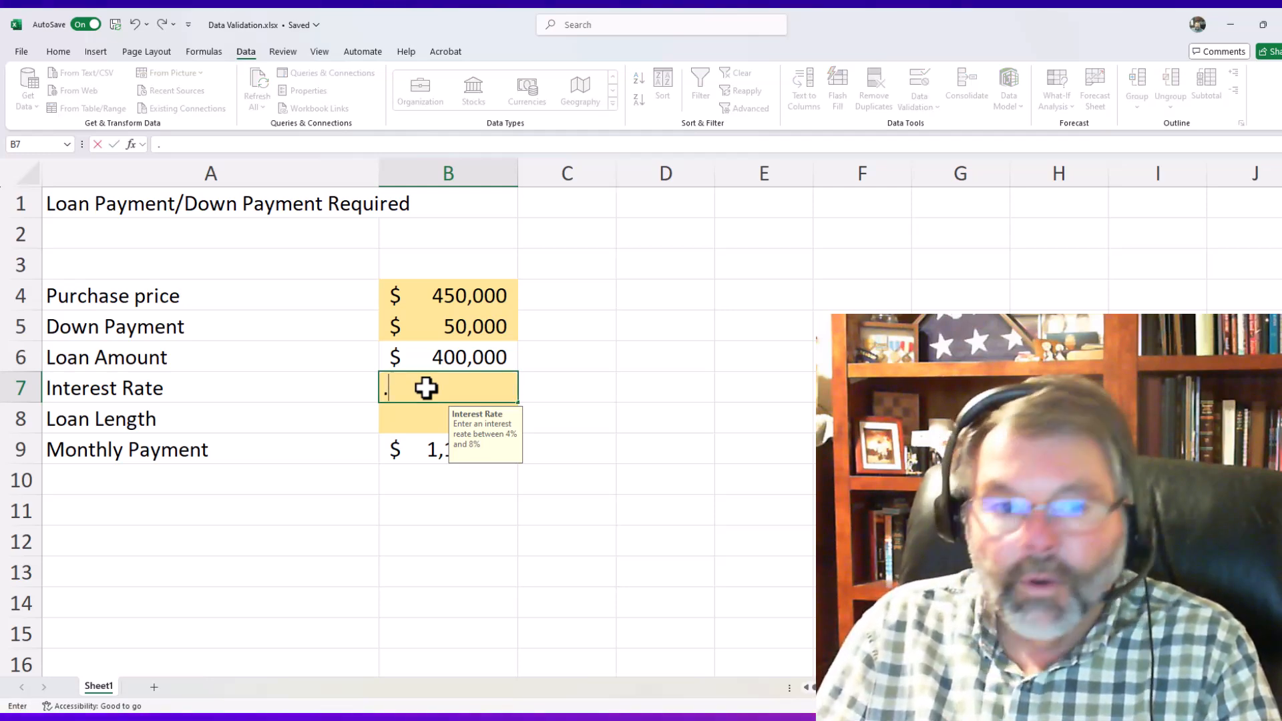
type("05")
key("Return")
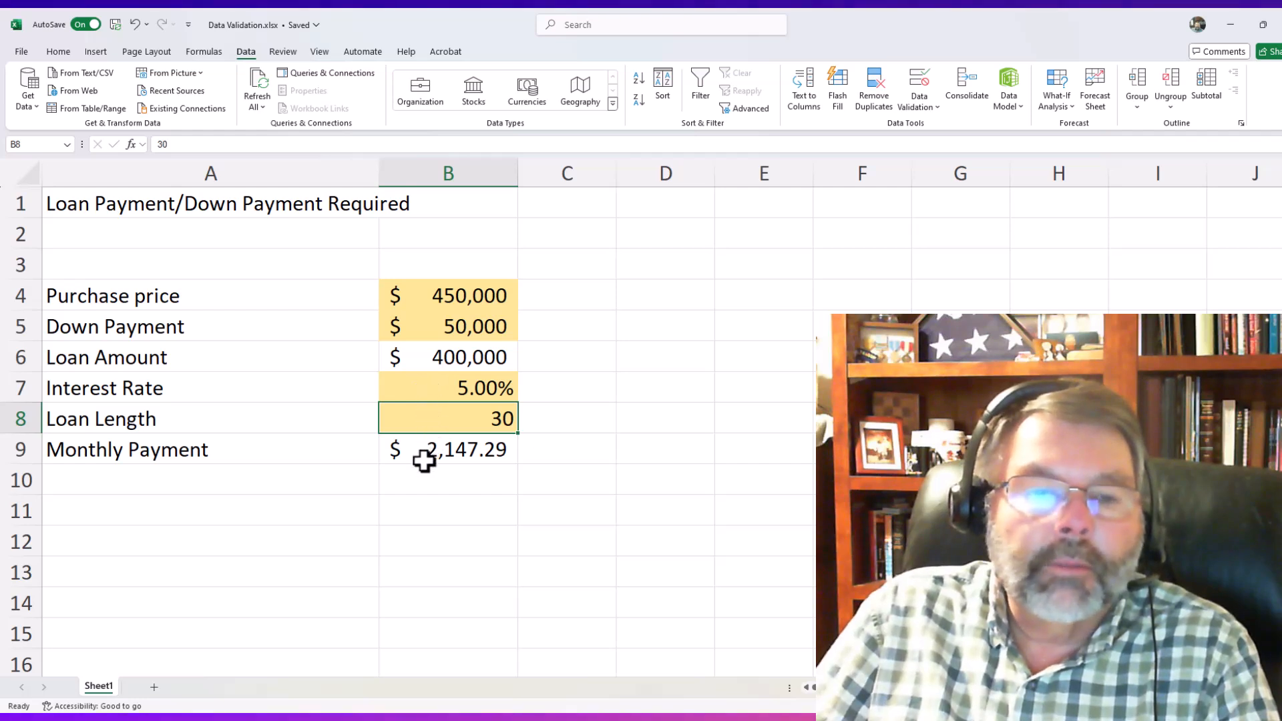
- Try to enter .10 in the Interest Rate cell to test the error alert
left_click(439, 389)
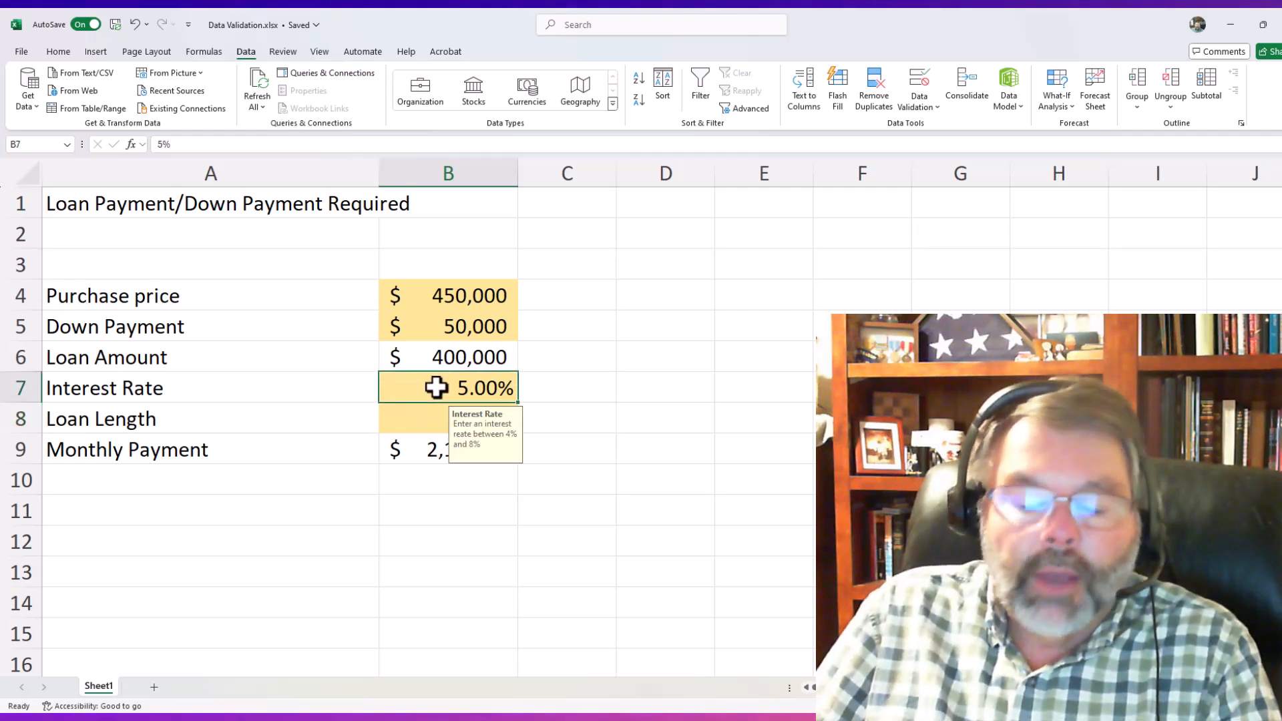
type(".")
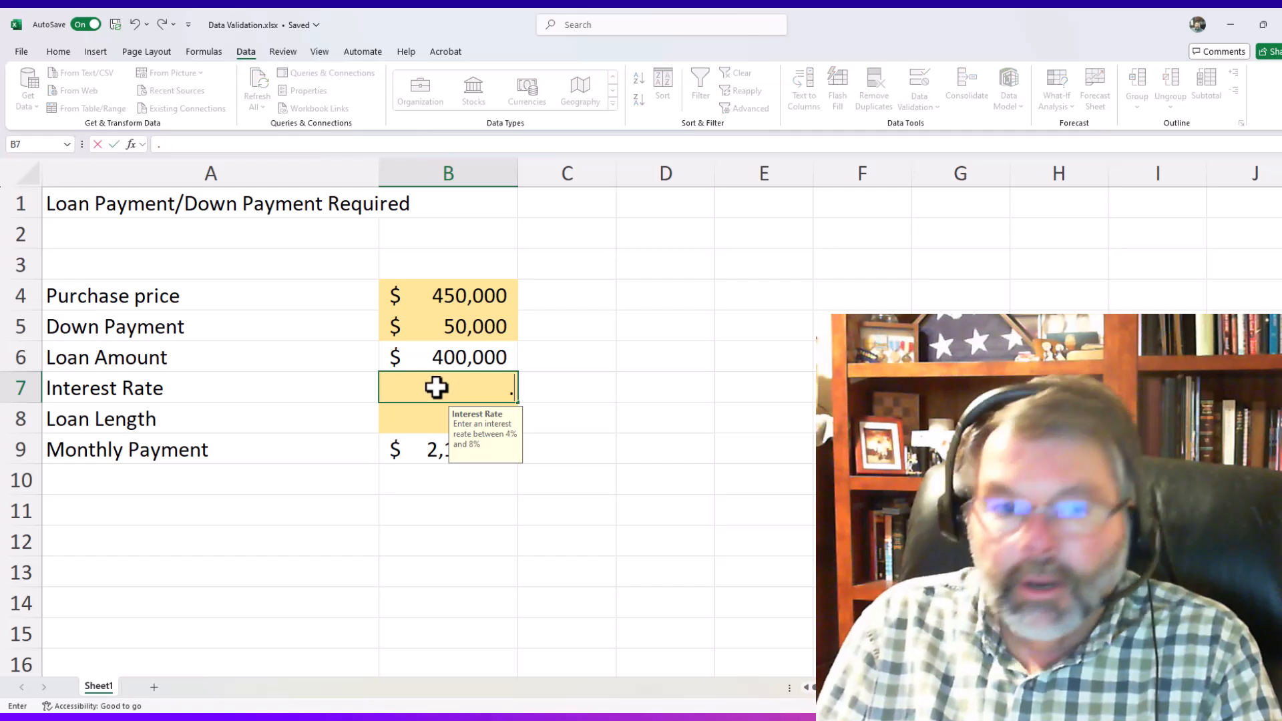
type("10")
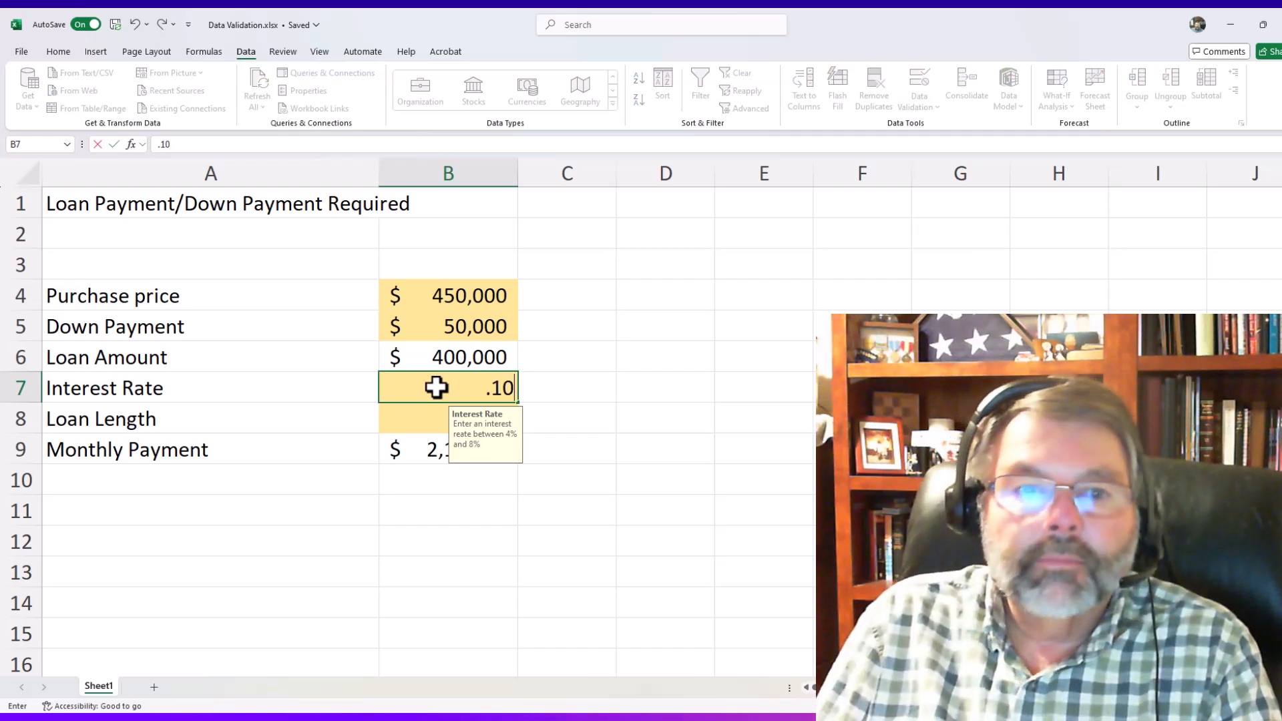
key("Return")
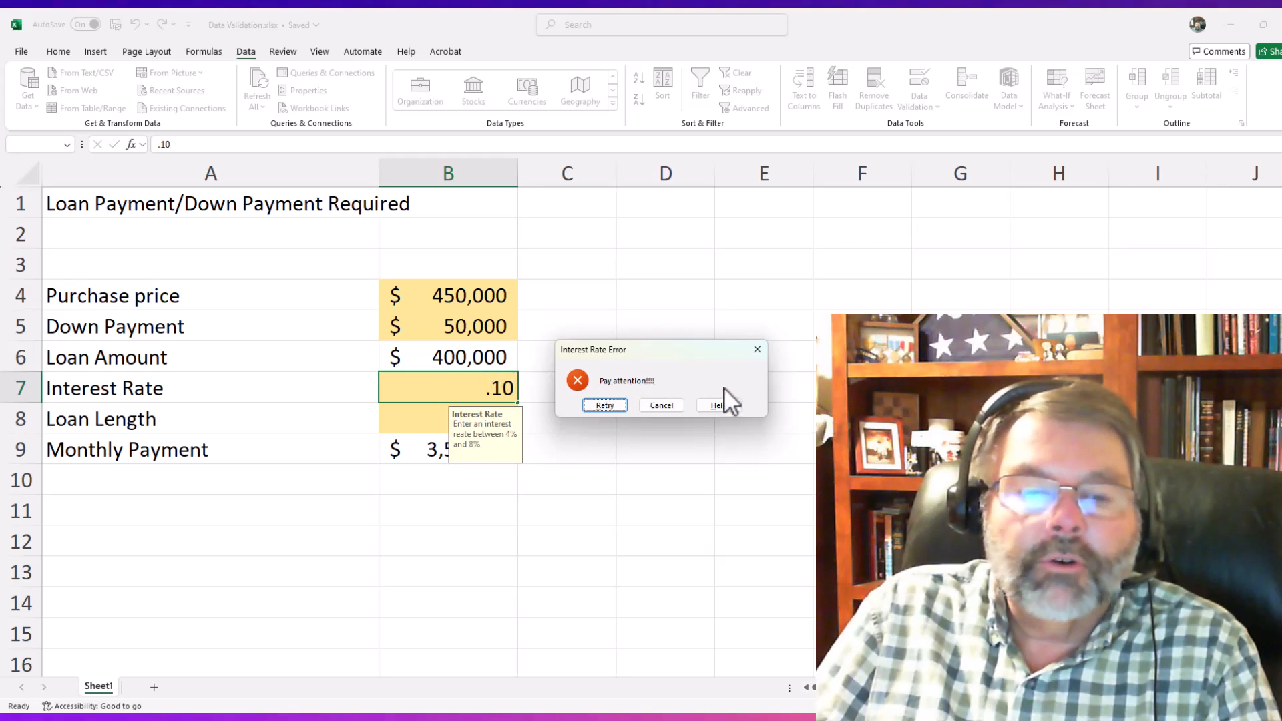
- Retry the rejected Interest Rate entry and replace it with .075
left_click(607, 405)
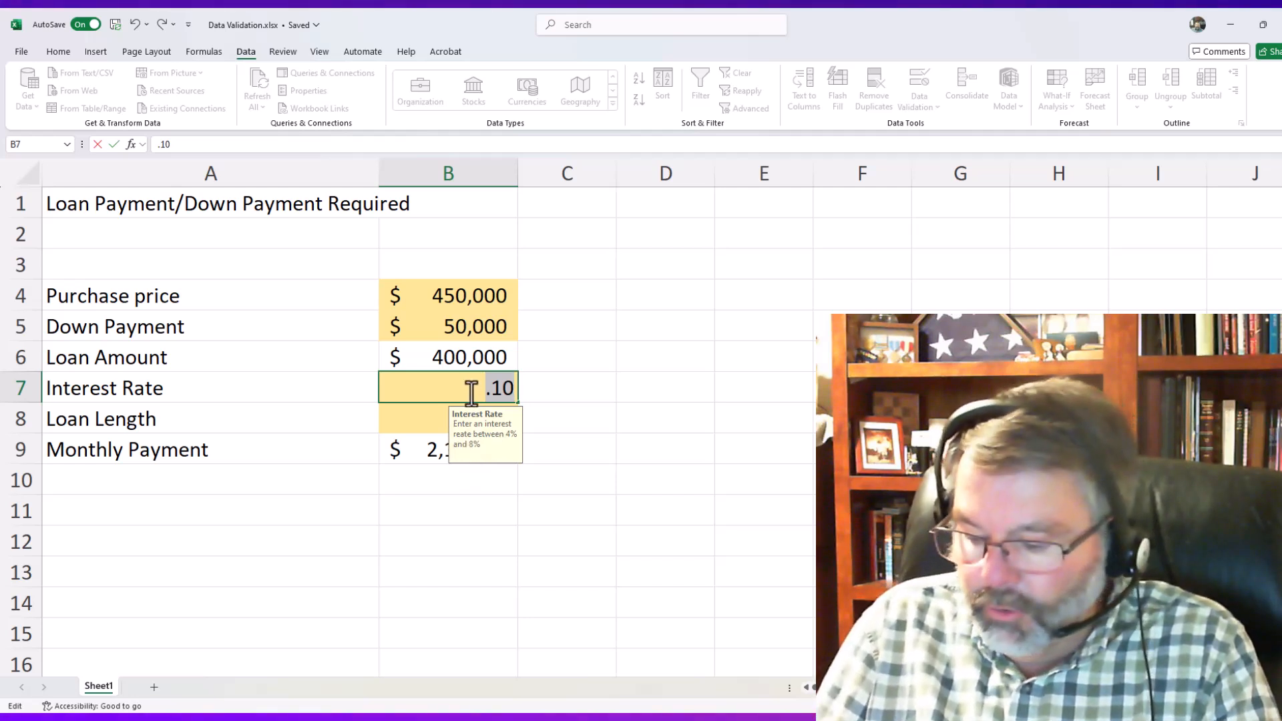
type(".075")
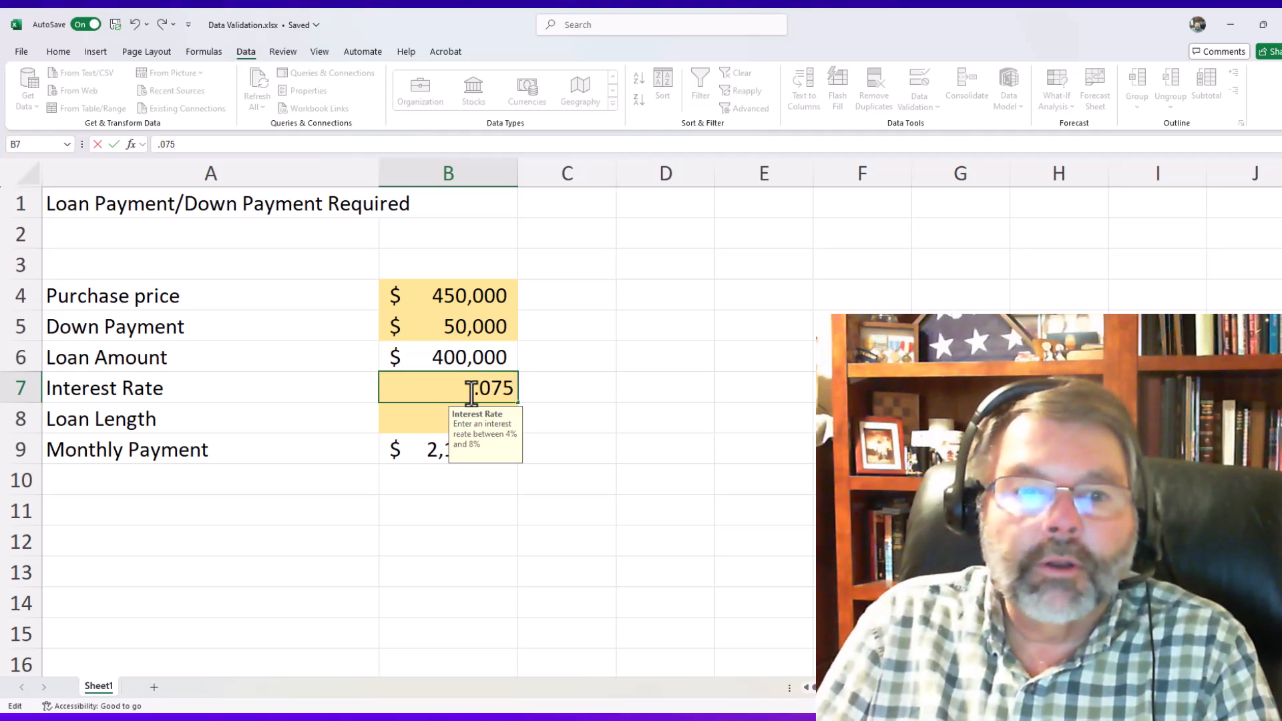
key("Return")
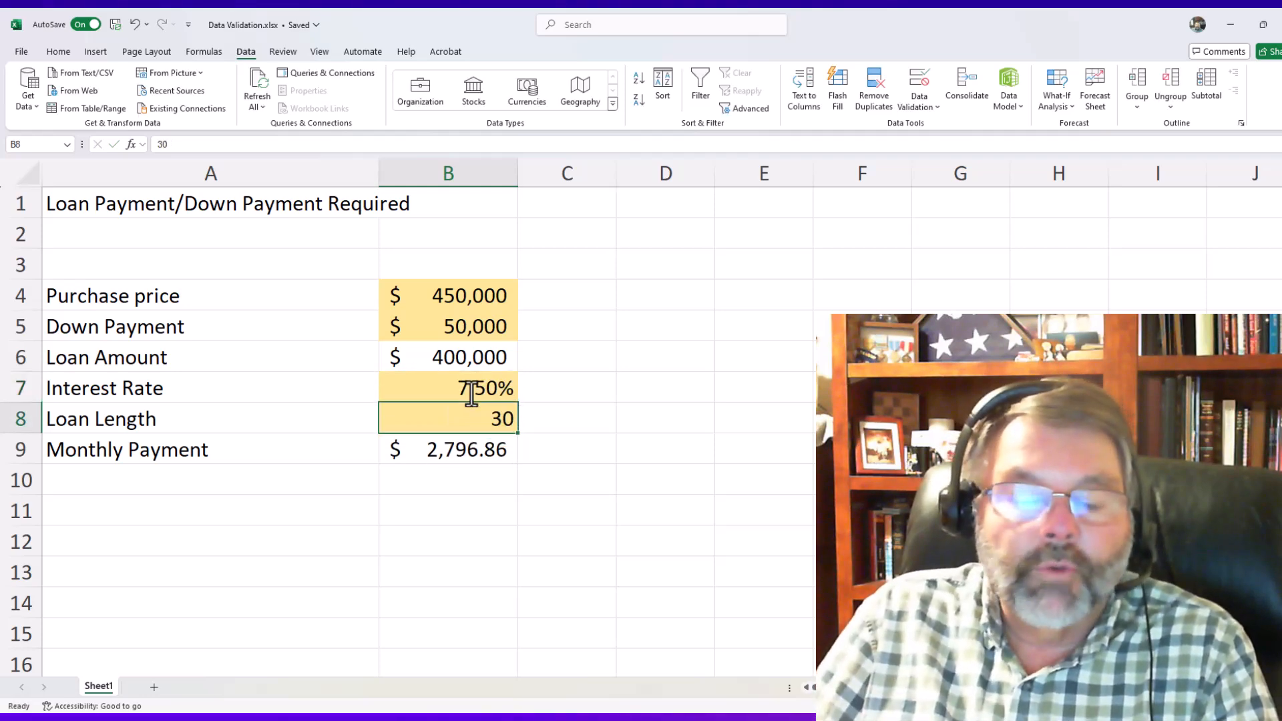
left_click(435, 294)
left_click(441, 338)
left_click(443, 417)
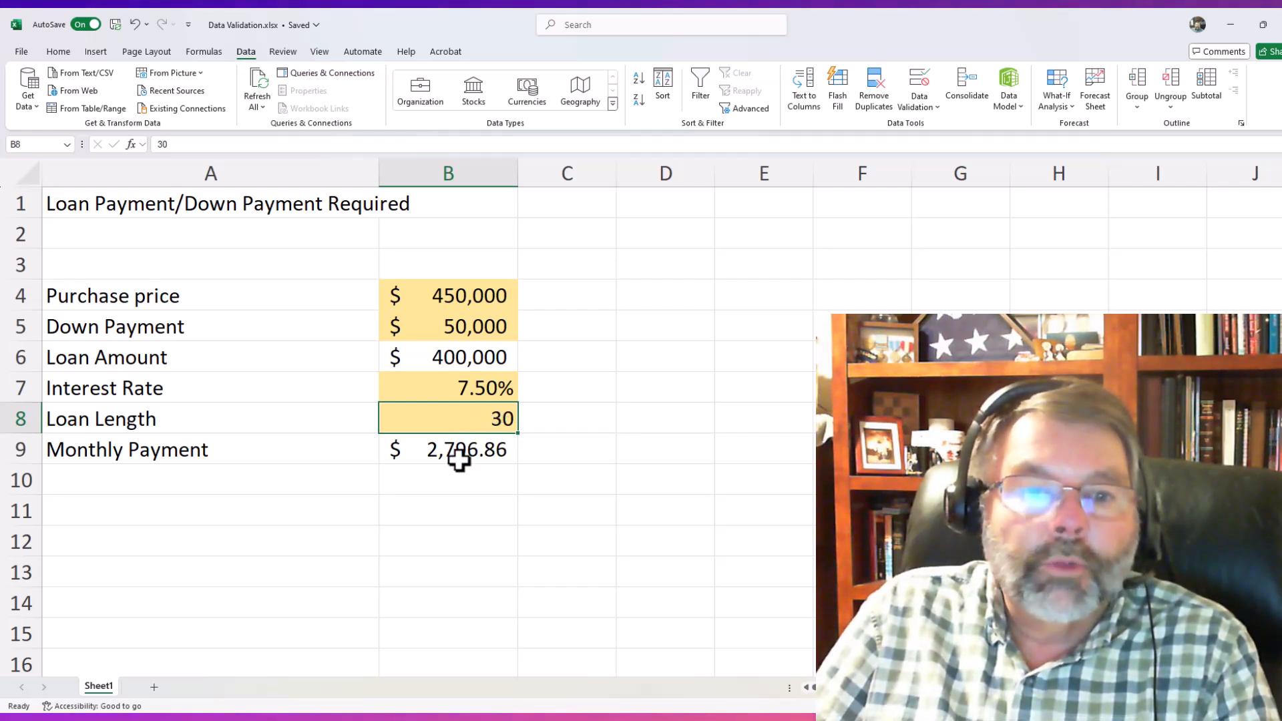
left_click(458, 382)
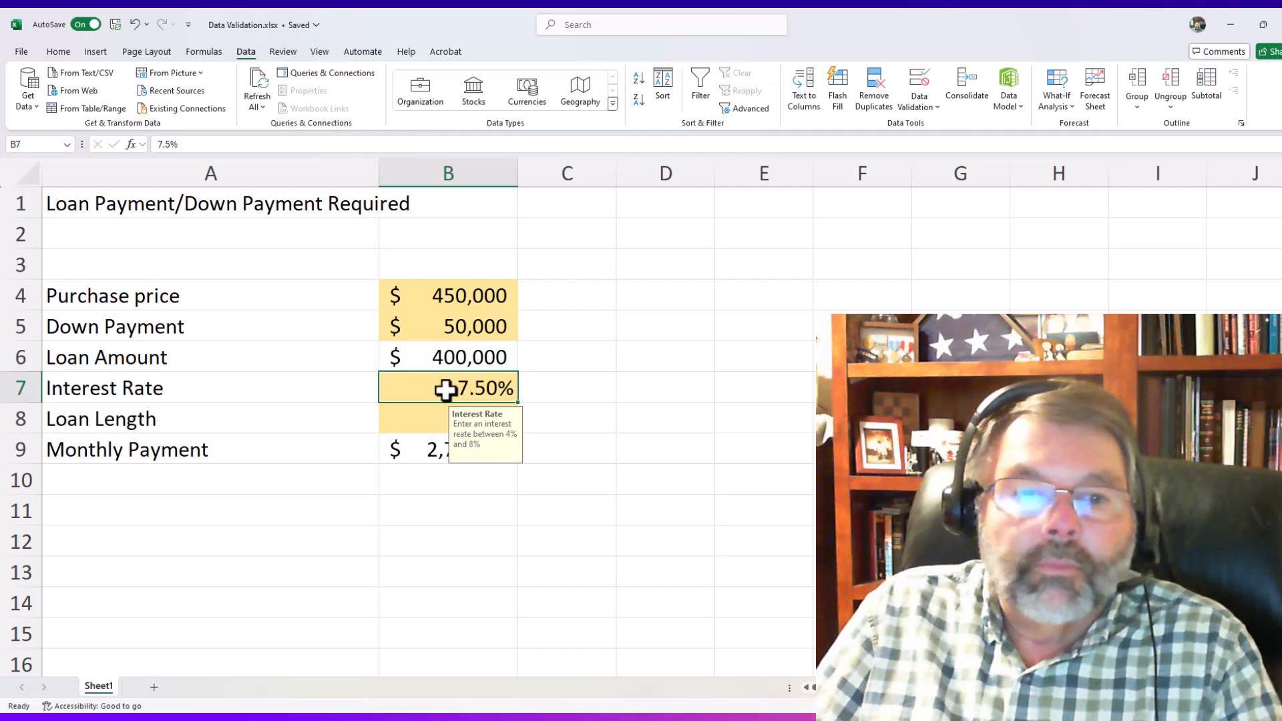